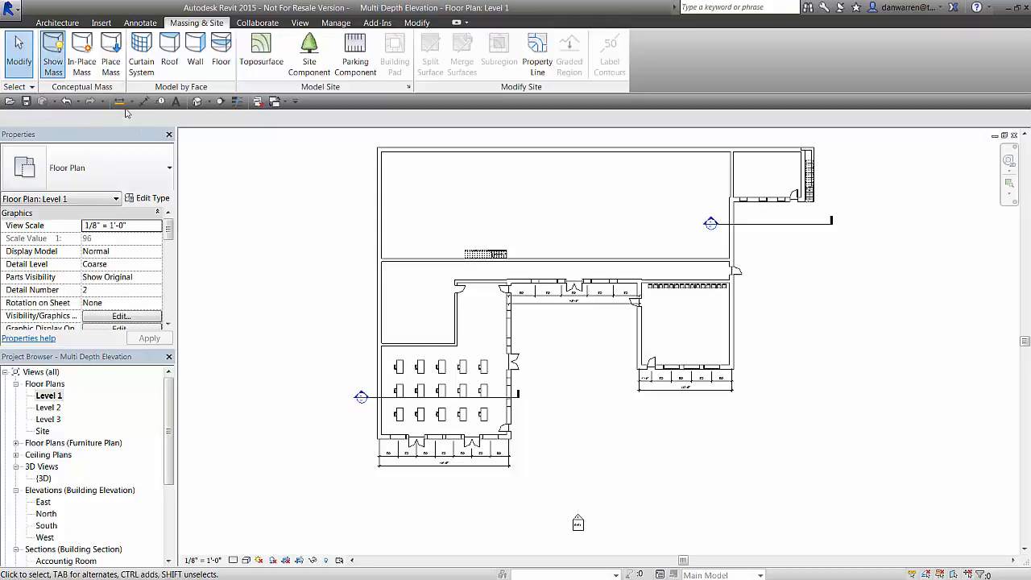
Step: Start a new in-place mass named South Elevation
click(82, 55)
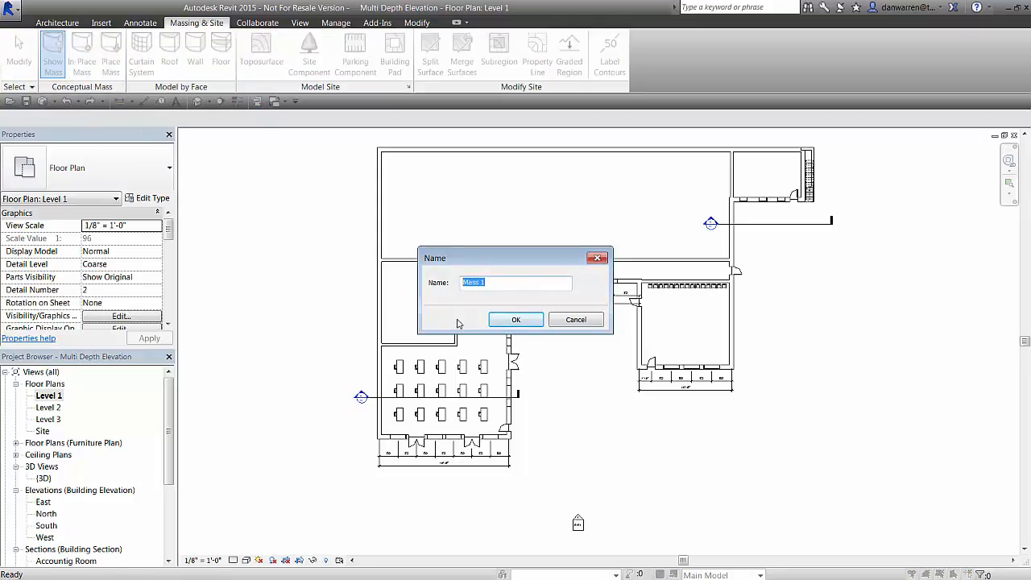
text(South Elevation)
click(516, 320)
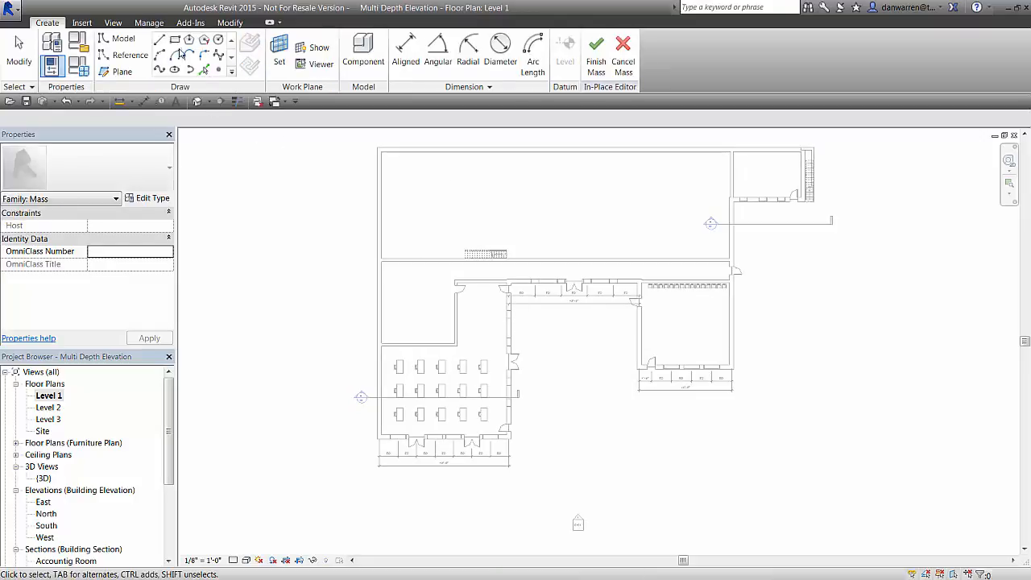
Step: Sketch a long, thin model-line rectangle on Level 1 just south of the building, extending past both its west and east ends
key(l)
key(i)
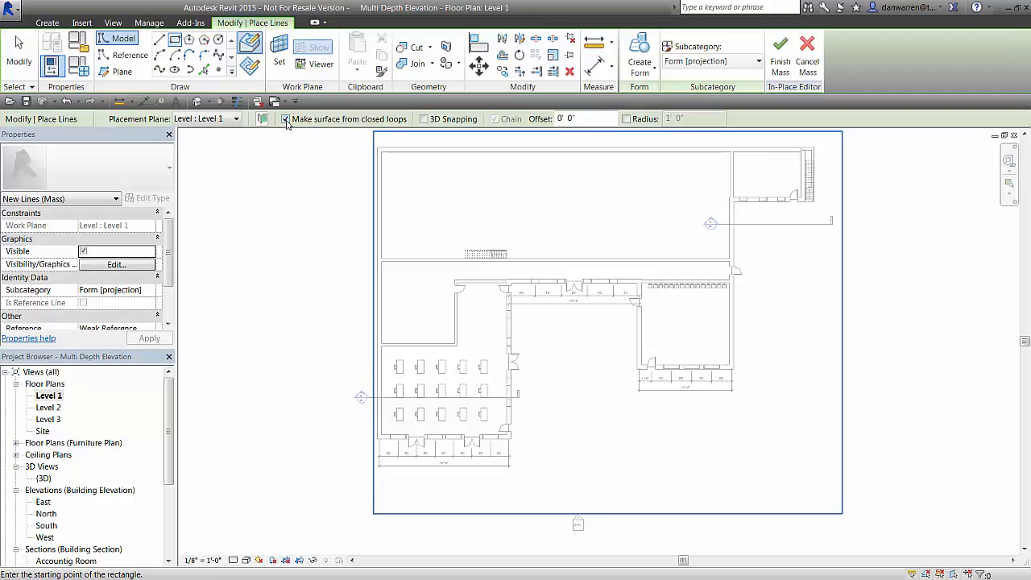
click(329, 502)
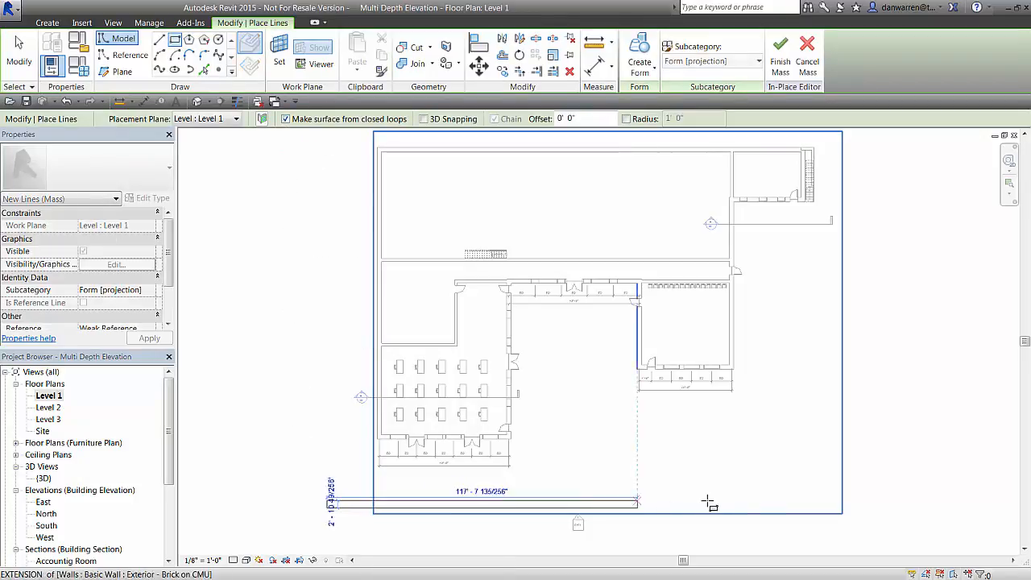
click(873, 506)
key(Escape)
key(Escape)
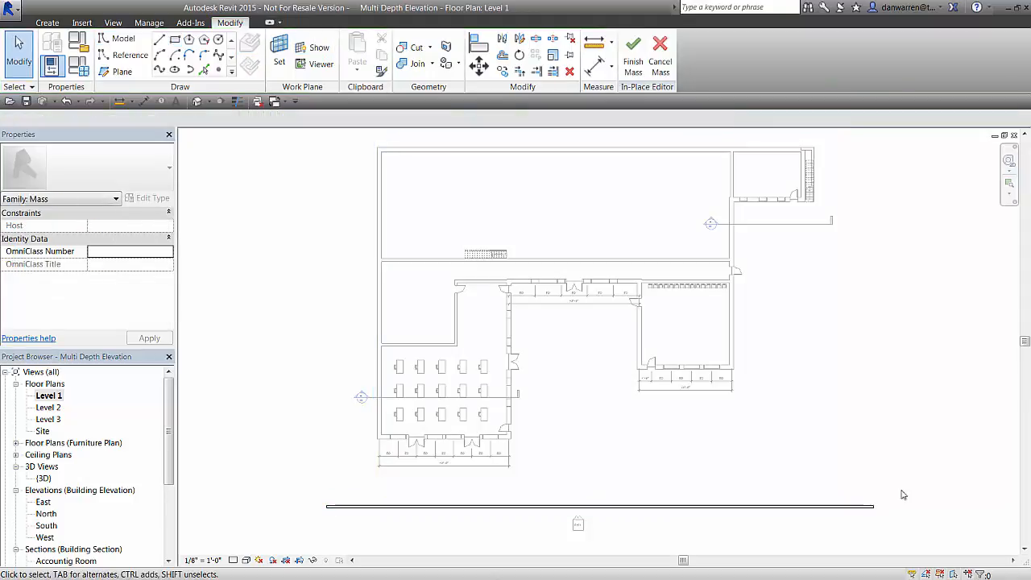
Step: Create a solid form from the thin rectangle south of the building
drag(910, 484, 856, 530)
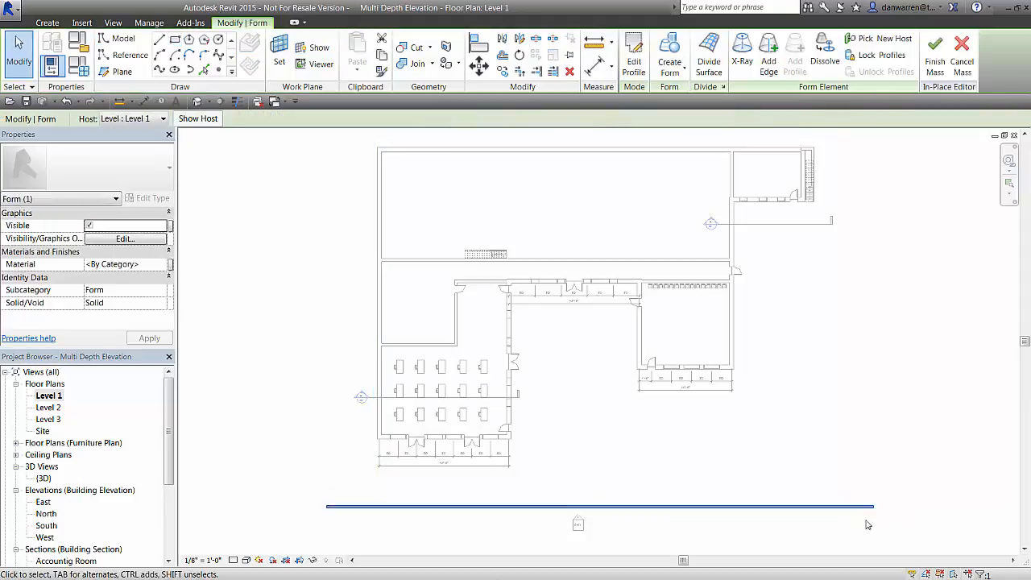
click(675, 75)
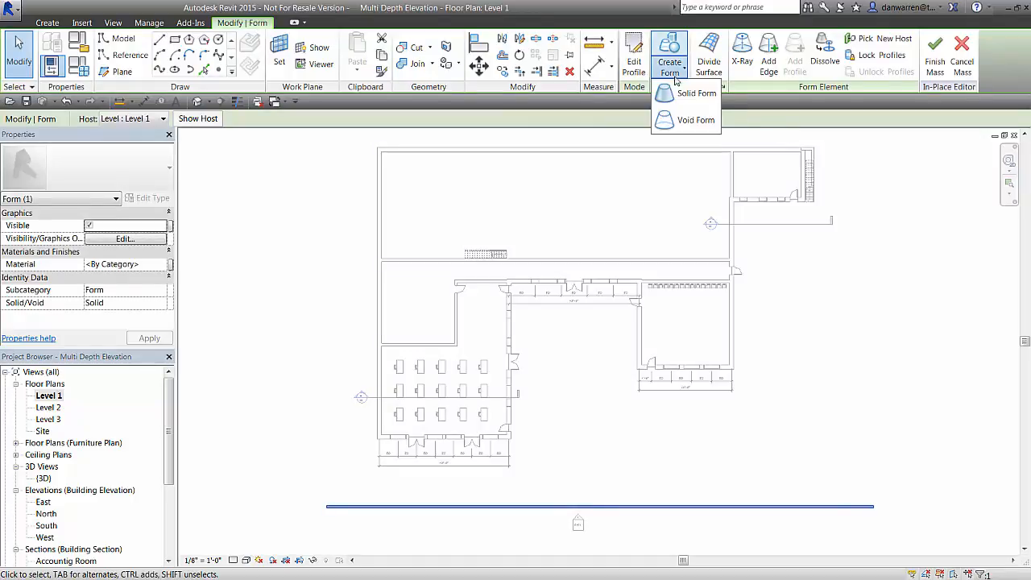
click(689, 92)
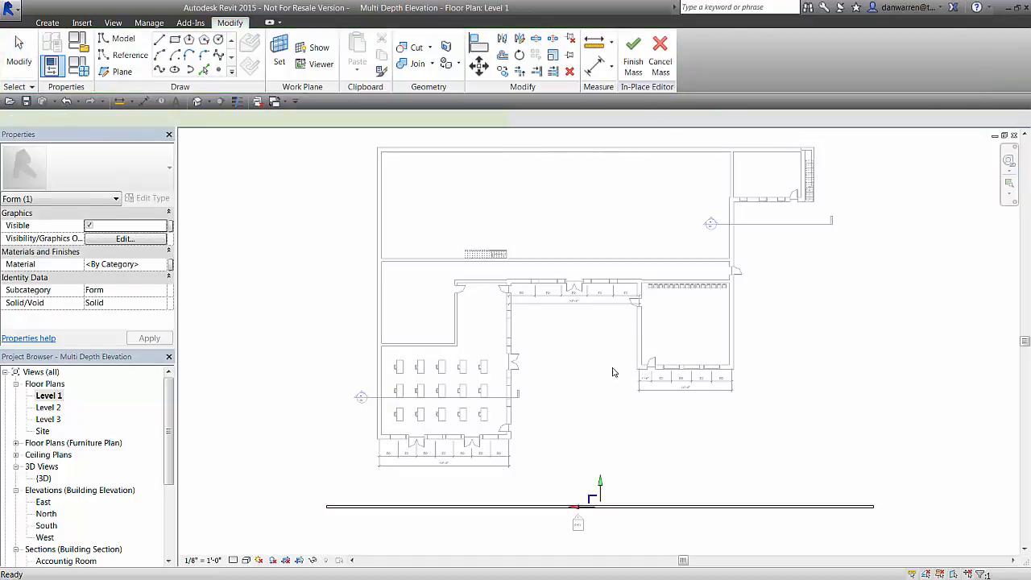
Step: Open the South elevation and set its visual style to Wireframe
double_click(46, 525)
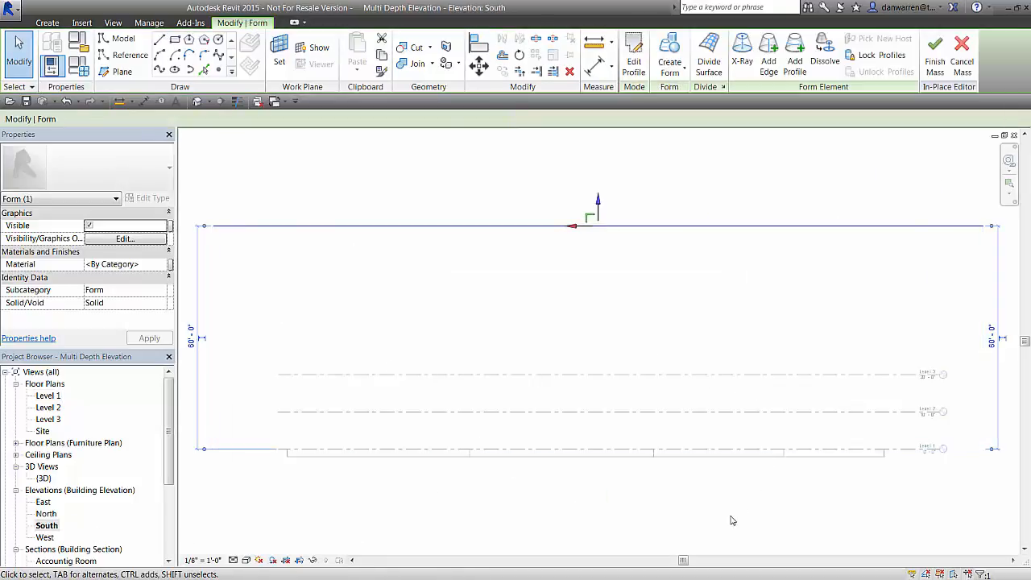
click(246, 560)
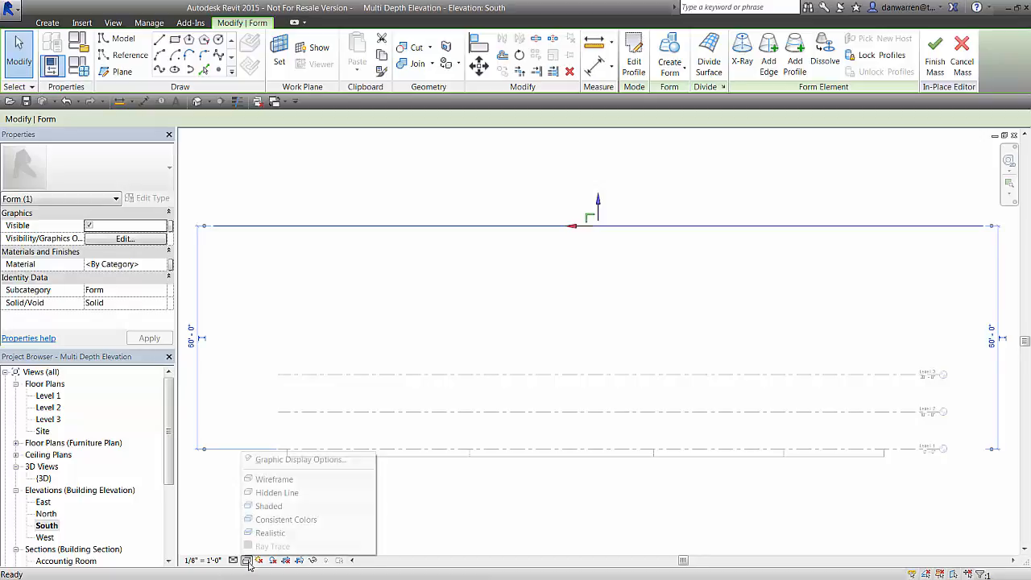
click(272, 479)
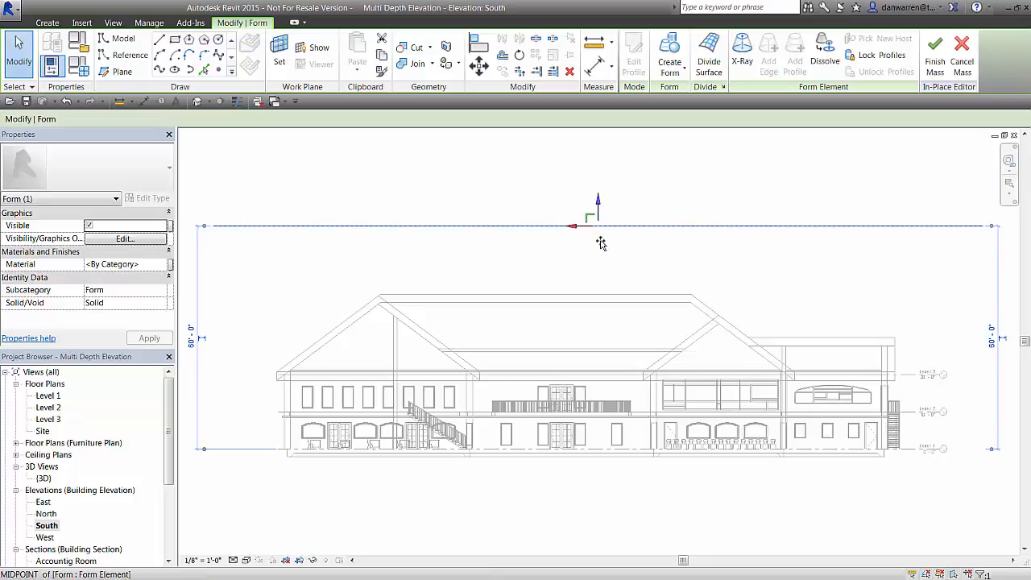
Step: Lower the form's top to a height of about 44', finish the mass, and set the elevation's visual style to Hidden Line
drag(602, 223, 598, 259)
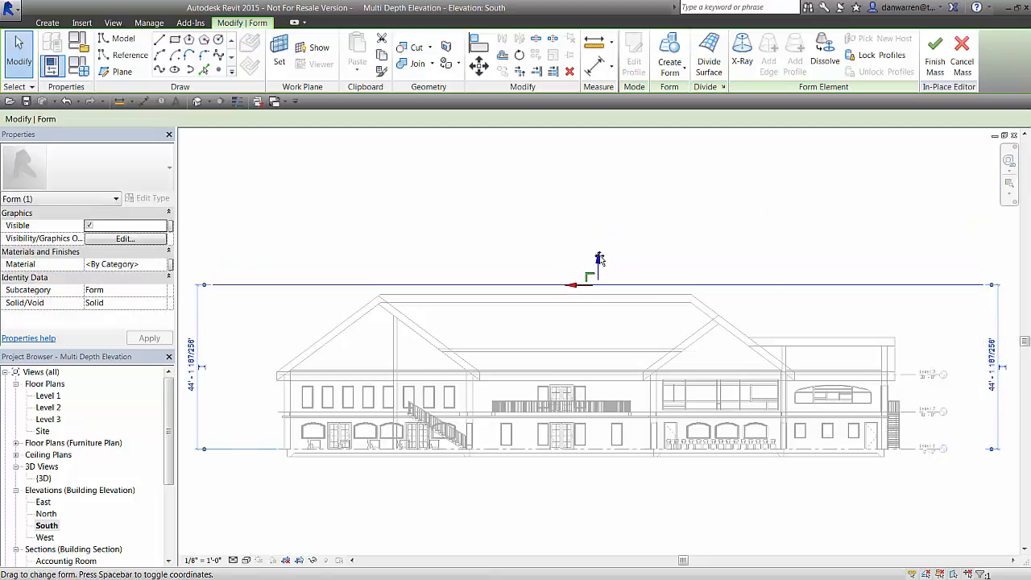
click(935, 58)
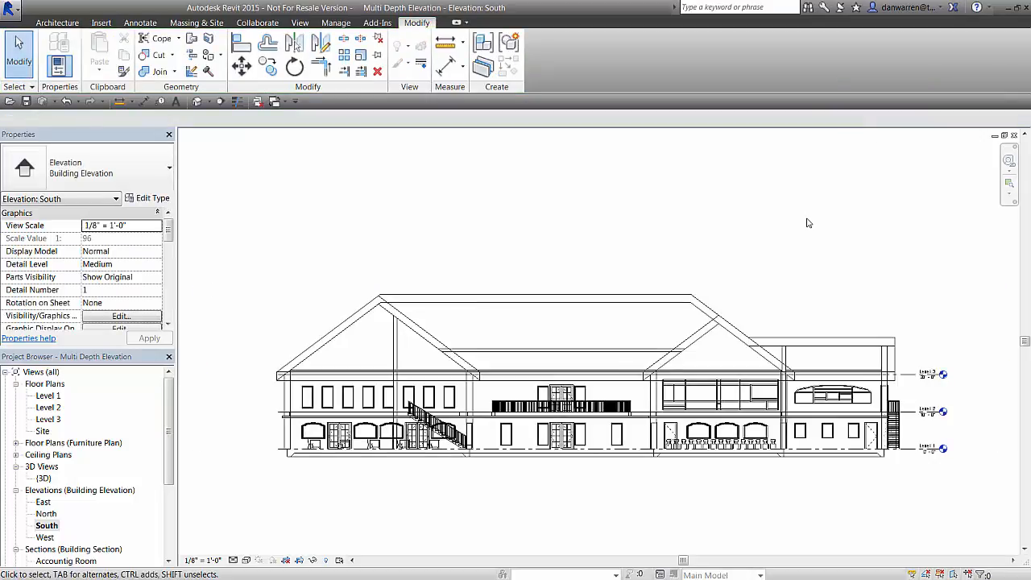
click(246, 559)
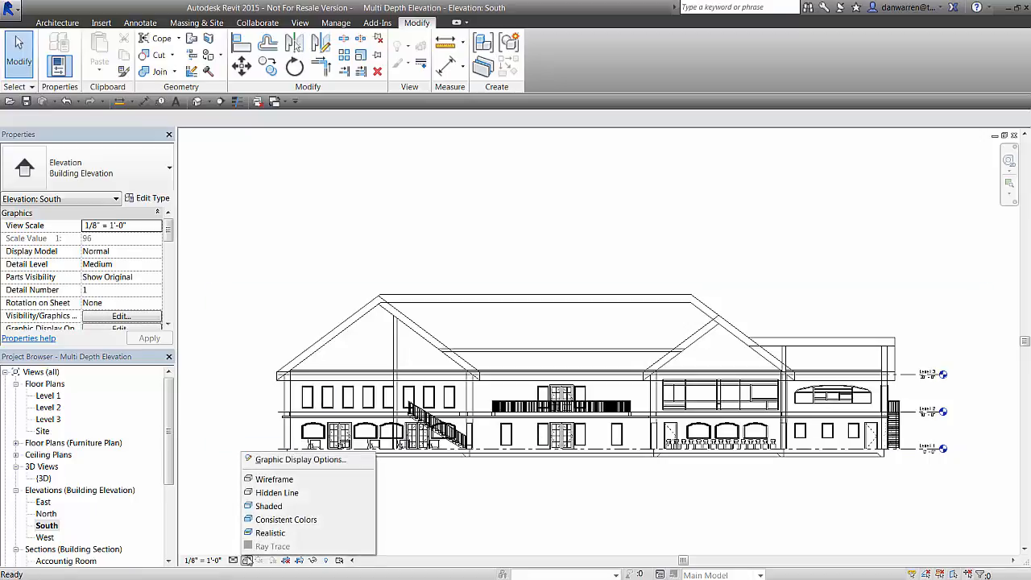
click(264, 492)
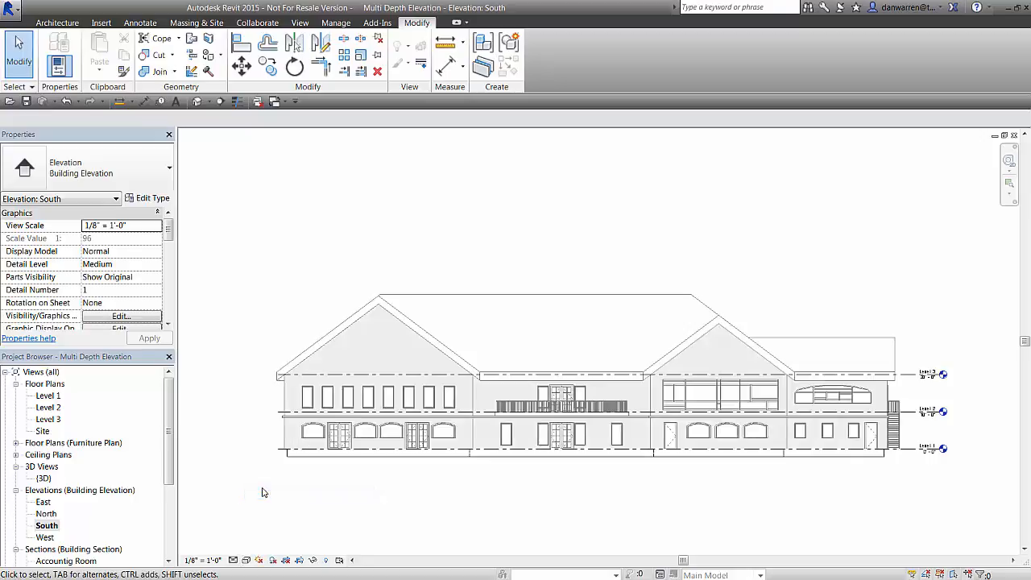
Step: In the Level 1 floor plan, move the thin mass about 34'-6" straight north so it cuts through the southwest wing
double_click(50, 397)
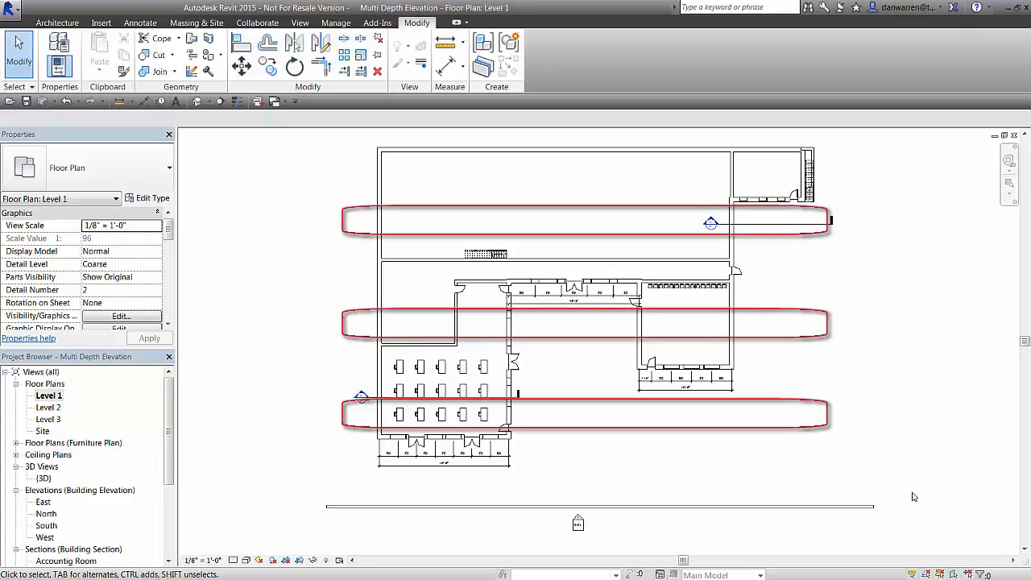
click(873, 506)
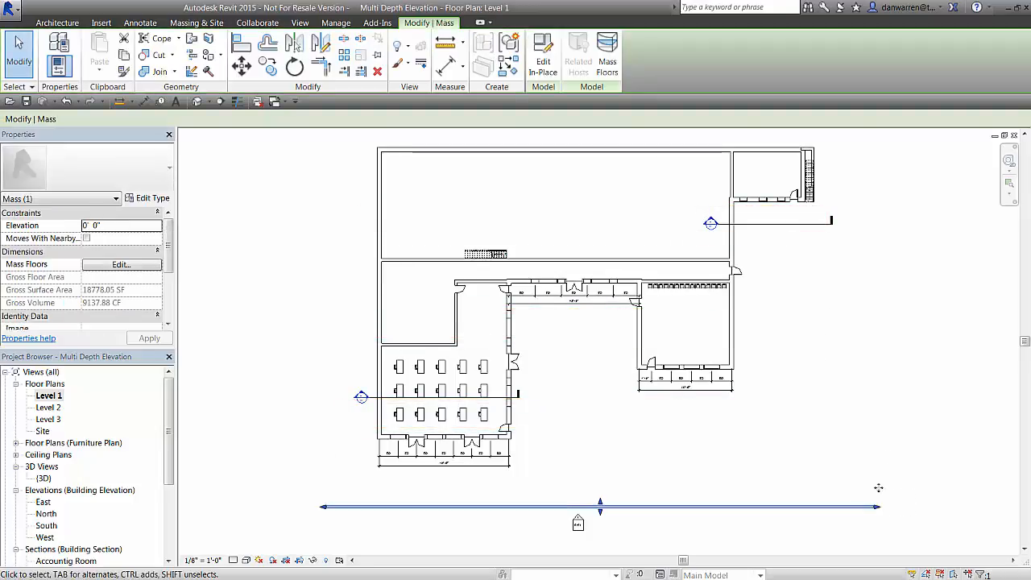
click(241, 65)
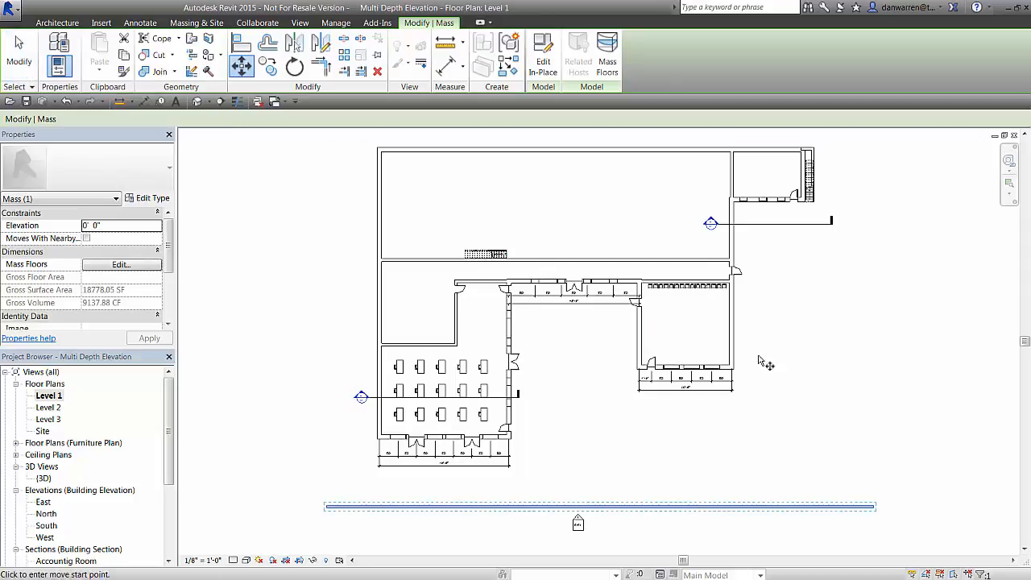
click(908, 507)
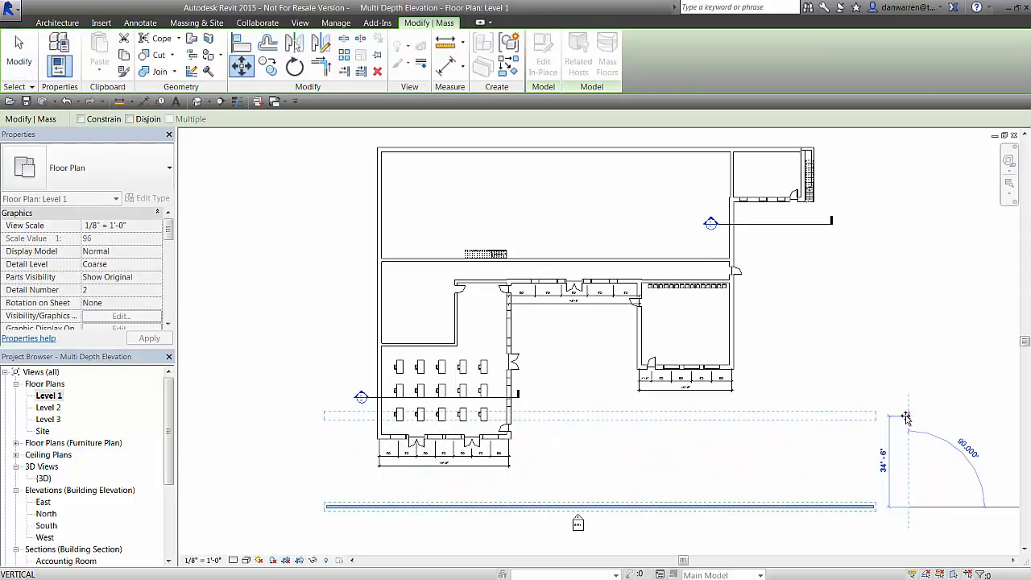
click(906, 416)
click(899, 402)
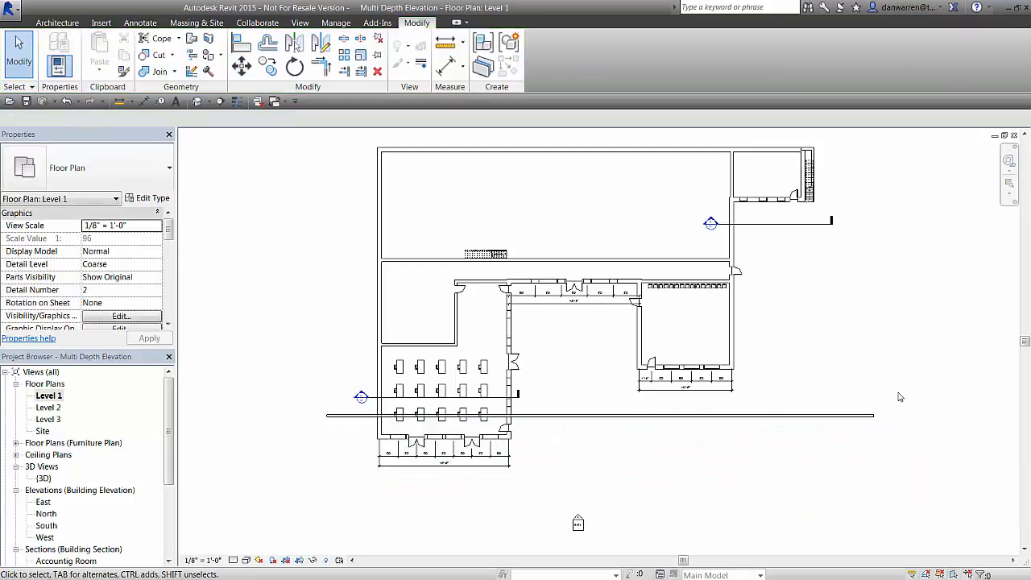
Step: Make two copies of the mass northward using the Multiple option, one about 34' away and one across the large north room
click(869, 415)
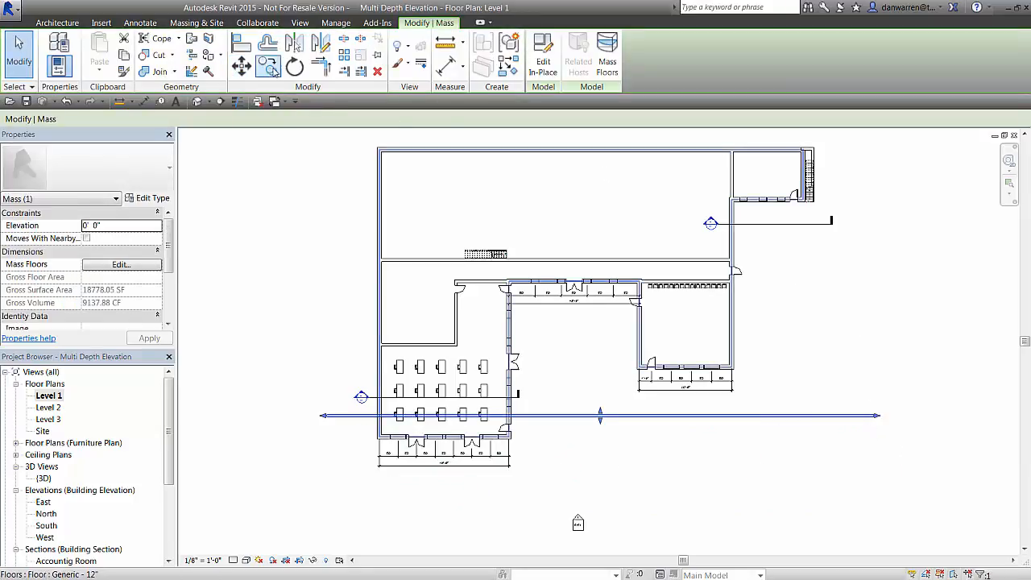
click(268, 66)
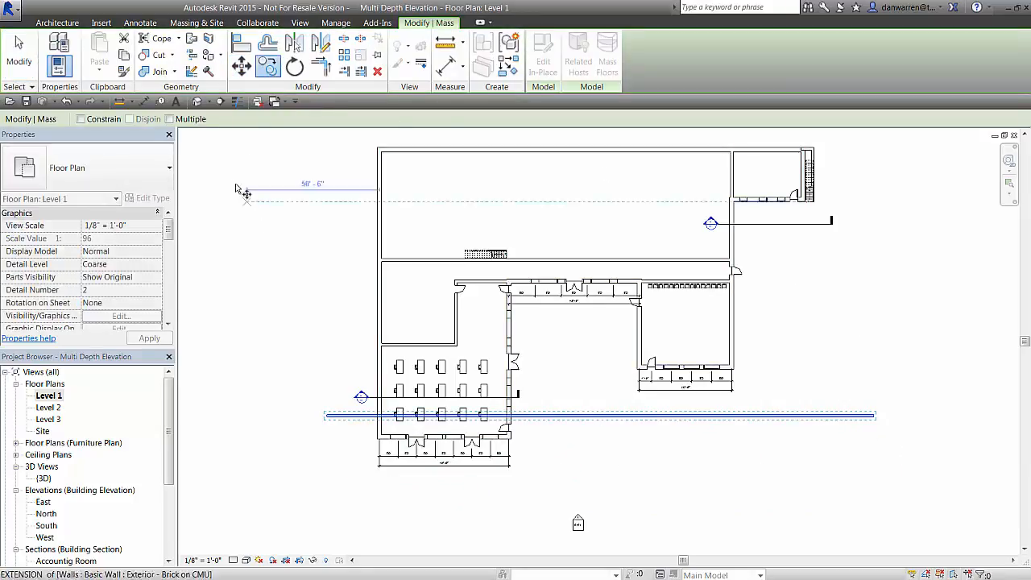
click(169, 118)
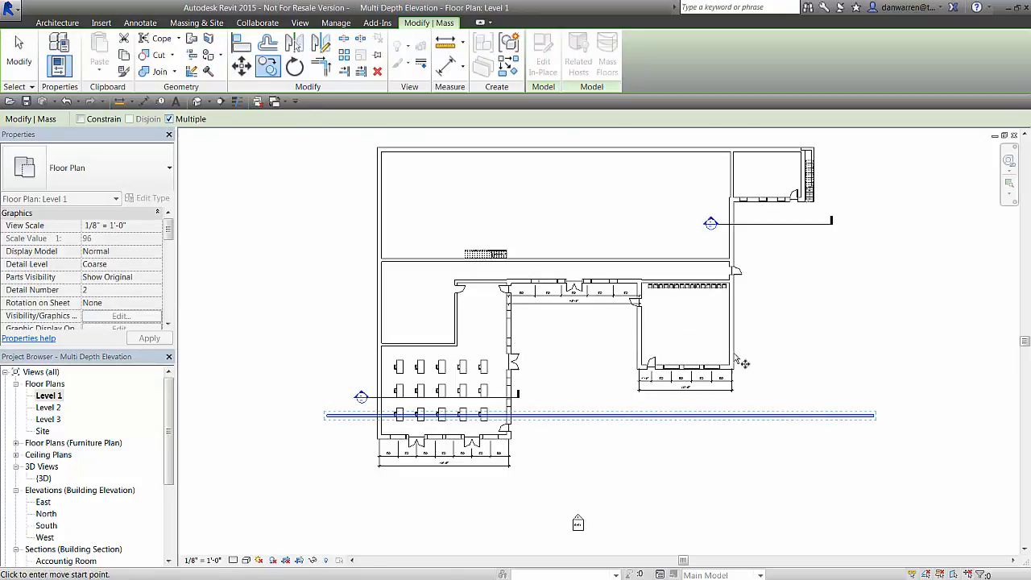
click(898, 416)
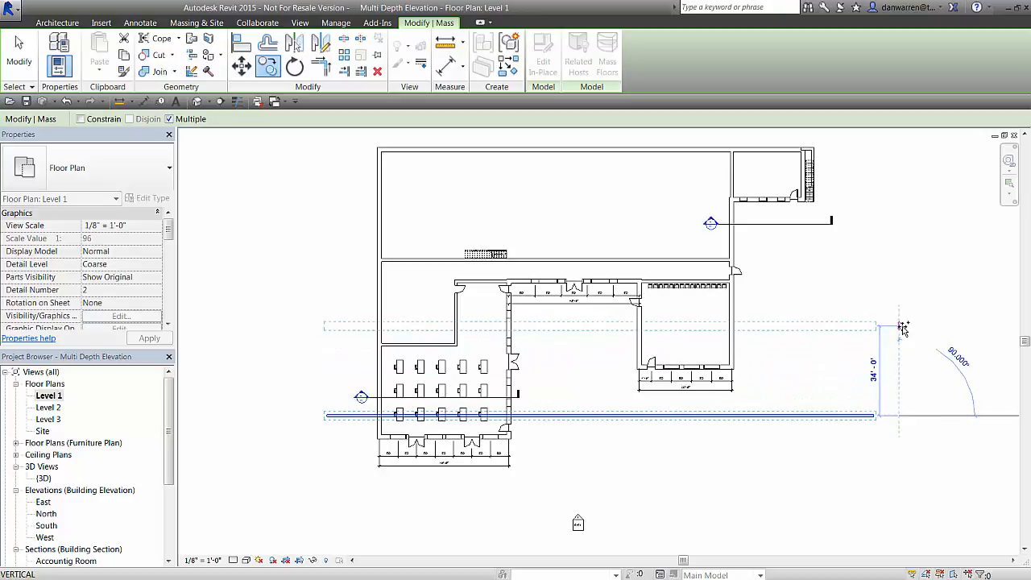
click(901, 327)
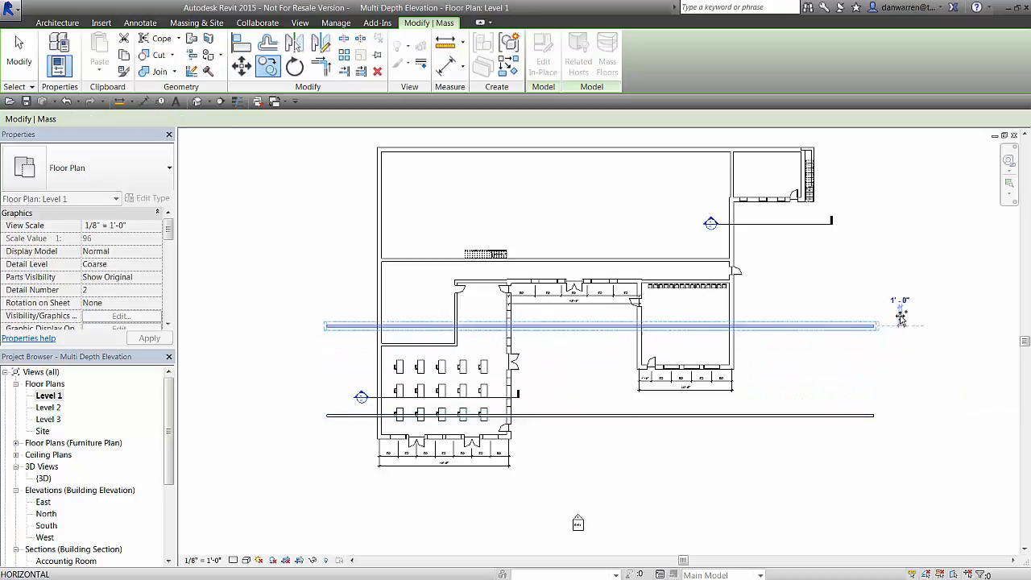
click(902, 232)
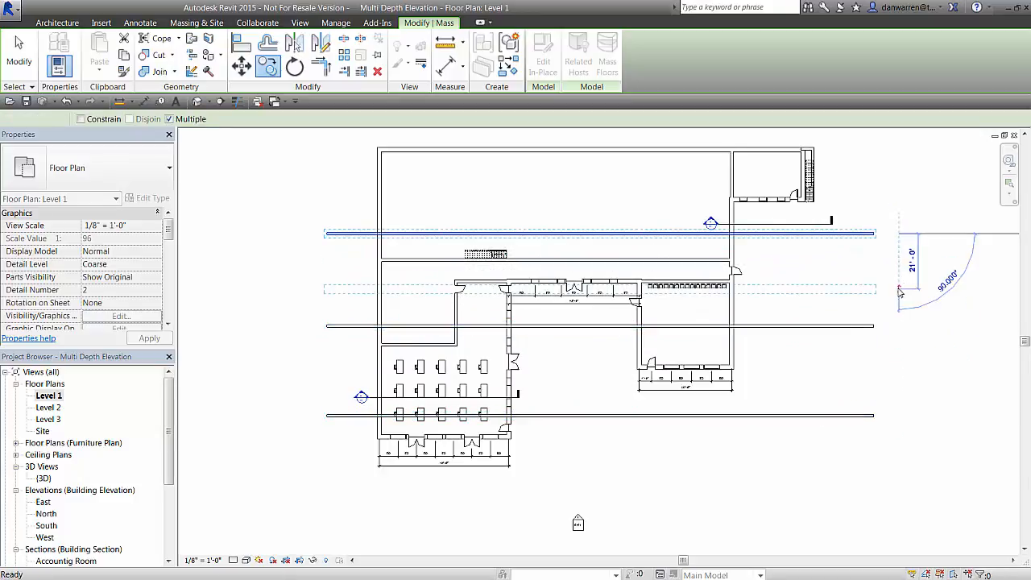
key(Escape)
key(Escape)
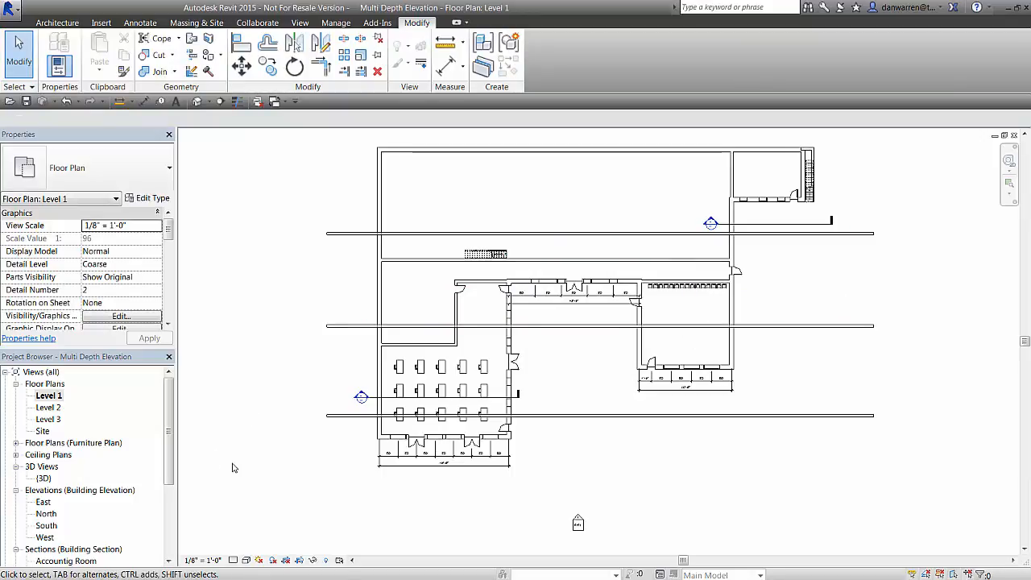
Step: Open sheet A101 and turn off the display of masses
drag(170, 436, 170, 500)
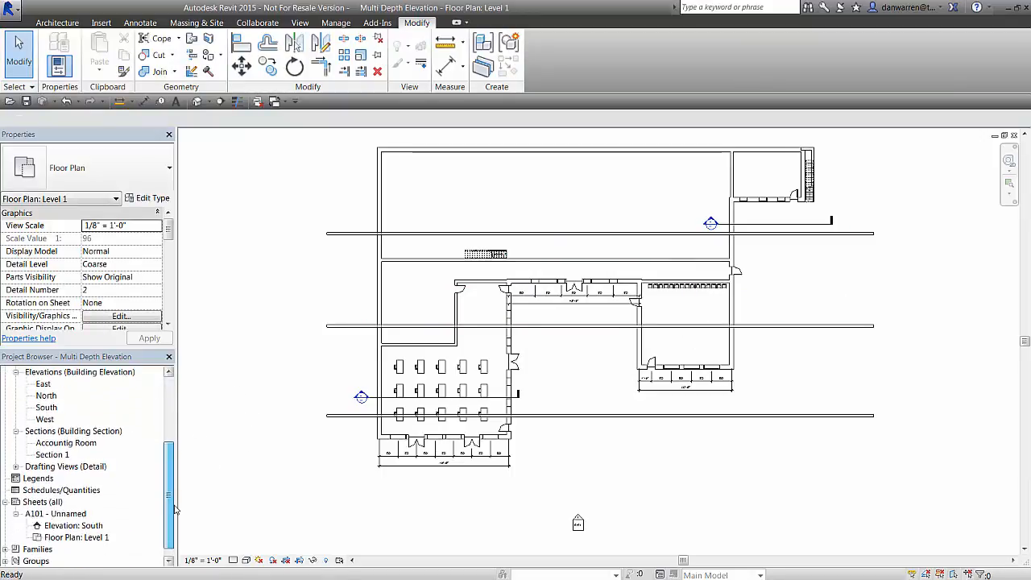
double_click(56, 514)
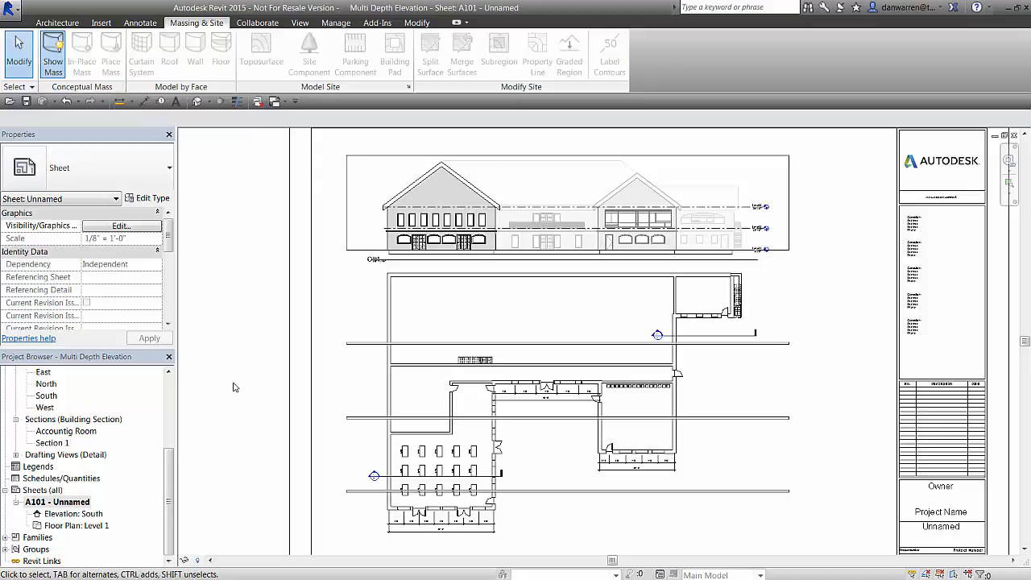
click(53, 55)
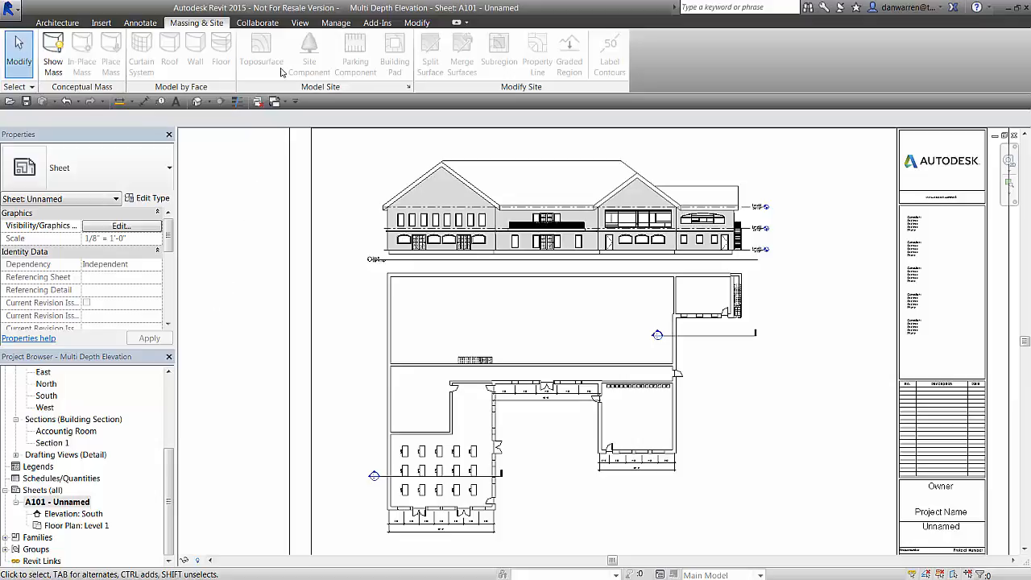
Step: Duplicate the Architectural Elevation view template and name the copy "Architectural Elevation with Show Mass"
click(300, 22)
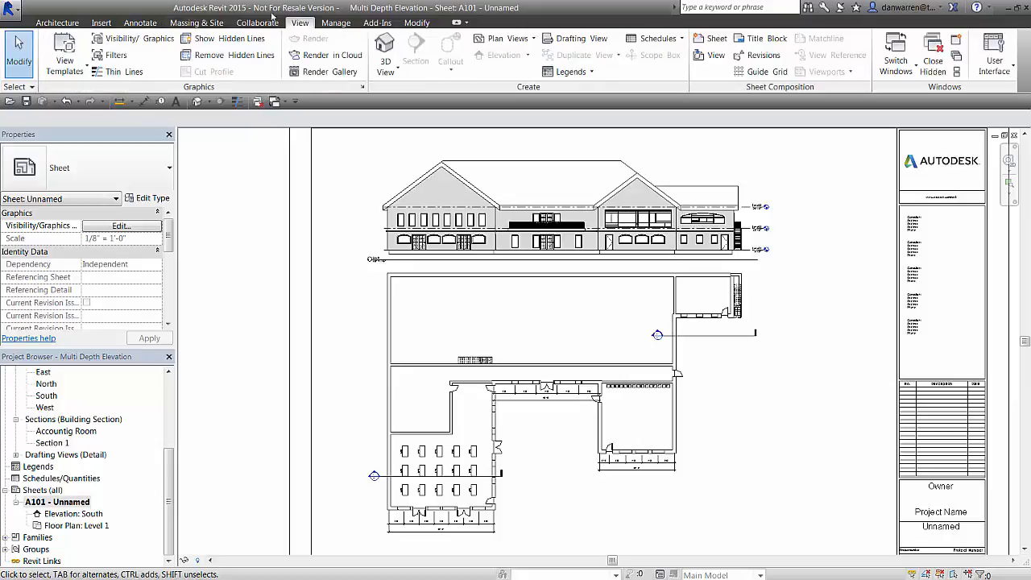
click(63, 64)
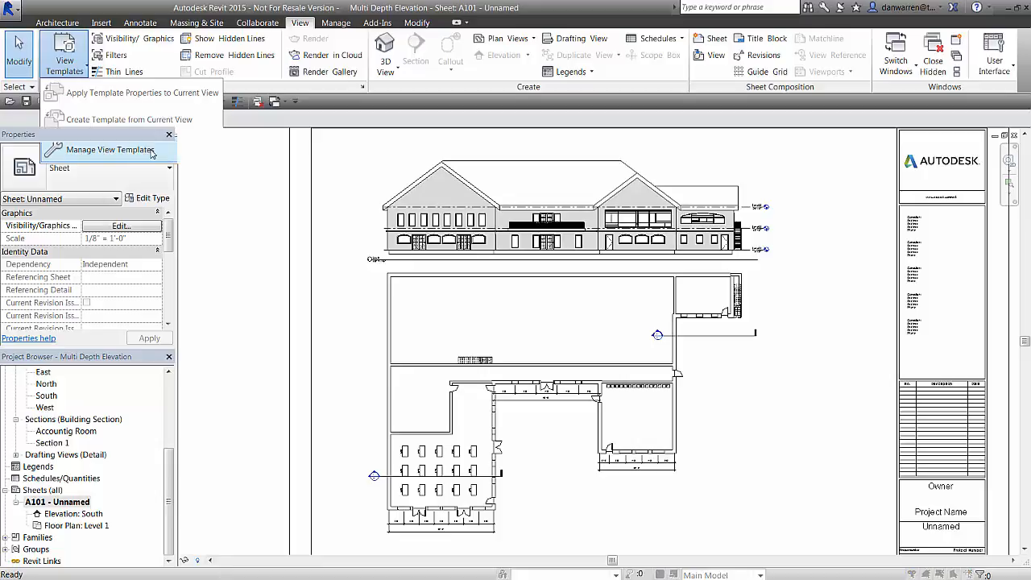
click(110, 150)
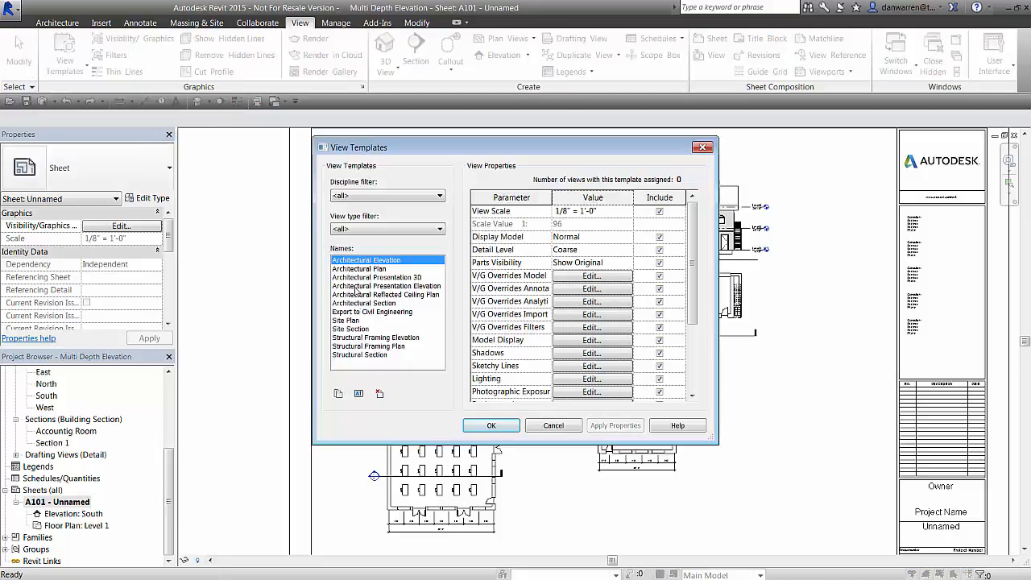
click(338, 393)
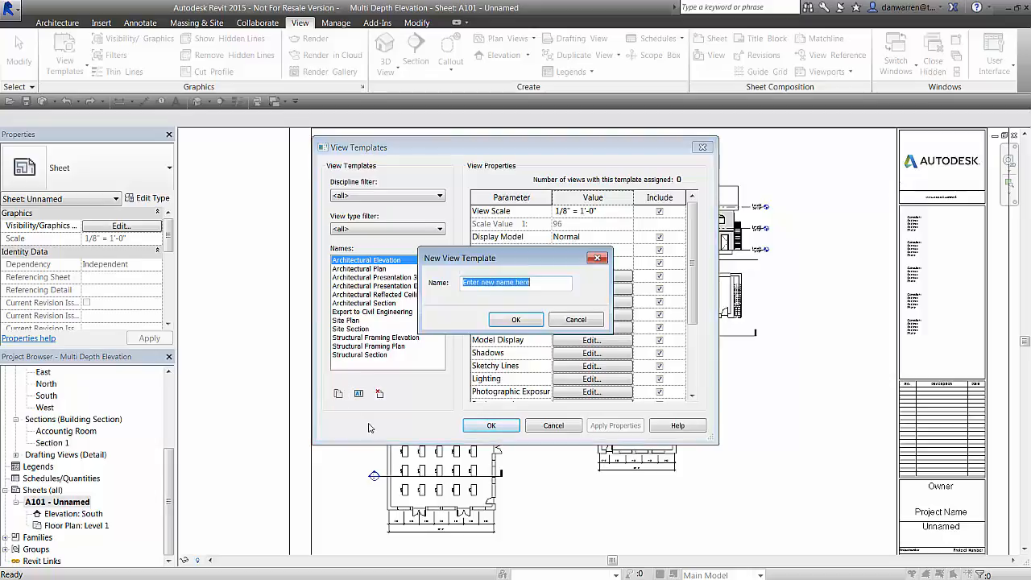
text(Architectural Elev)
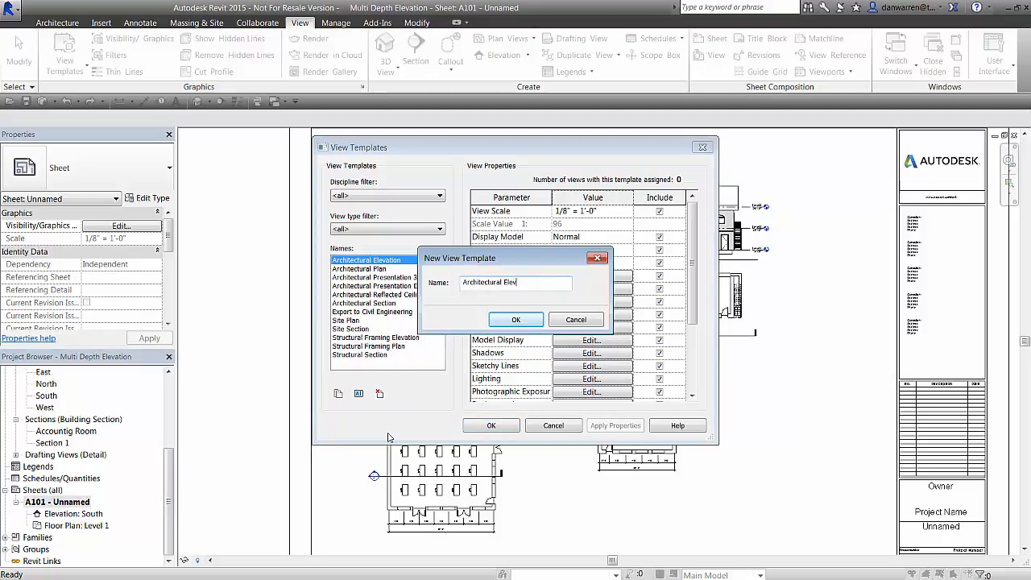
text(ation with Sh)
text(ow Model)
key(Return)
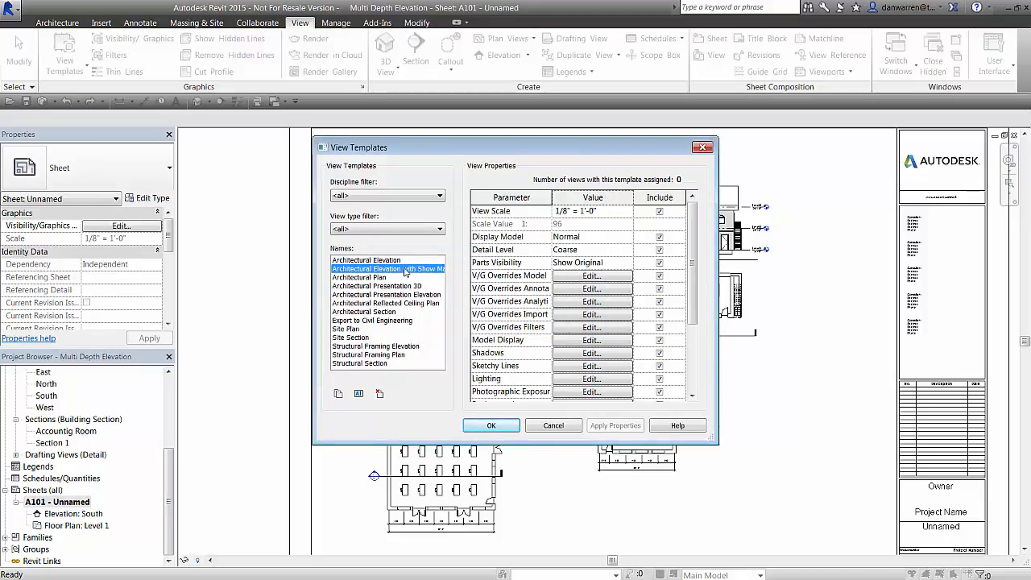
Step: In the new template's model overrides, show the Mass category but hide its Gridlines, Hidden Lines, Mass Floor, Nodes, Pattern Fill and Pattern Lines
click(580, 276)
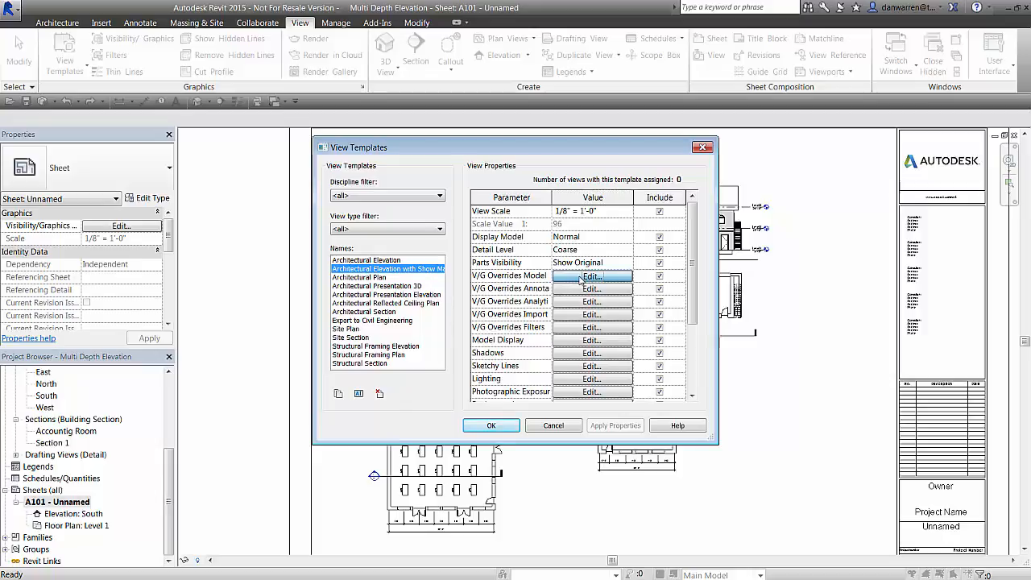
scroll(334, 300, down, 3)
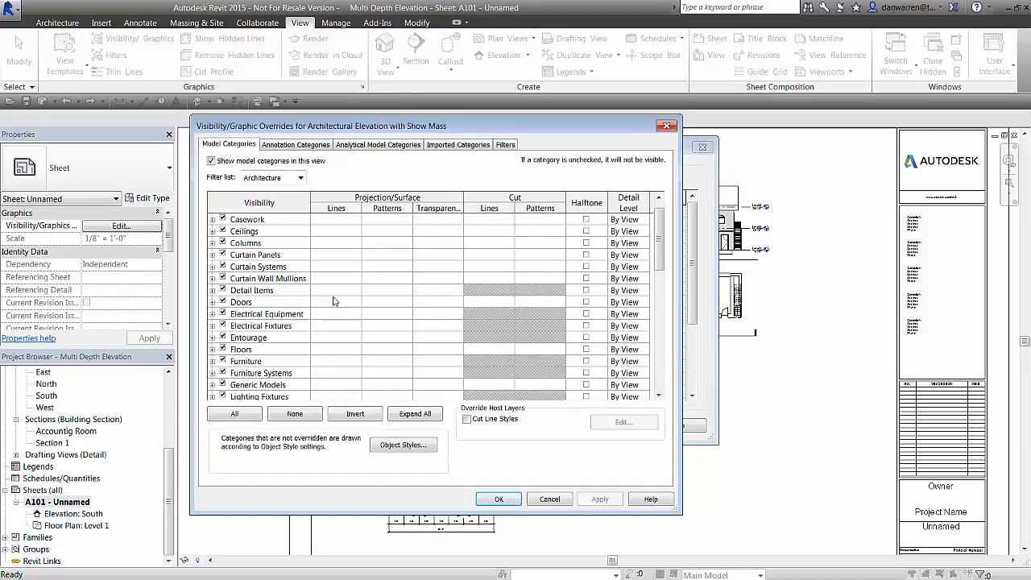
scroll(335, 302, down, 1)
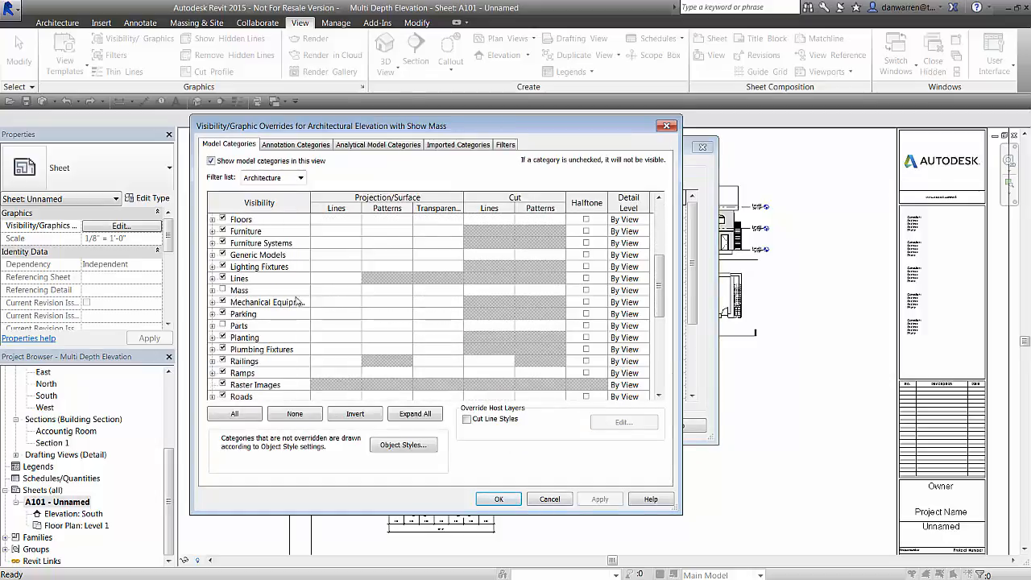
click(213, 290)
click(222, 290)
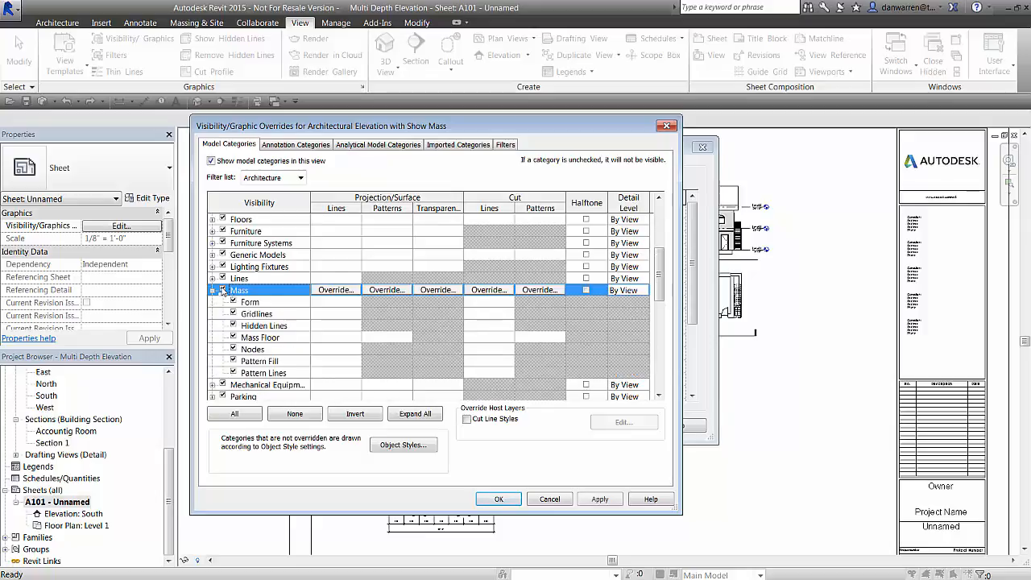
click(234, 313)
click(234, 324)
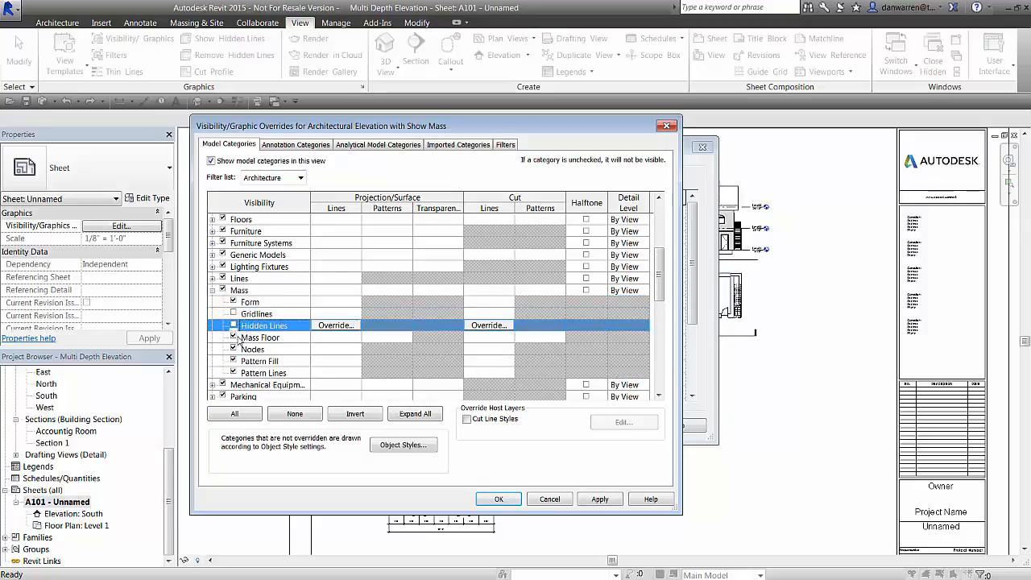
click(234, 336)
click(233, 348)
click(233, 360)
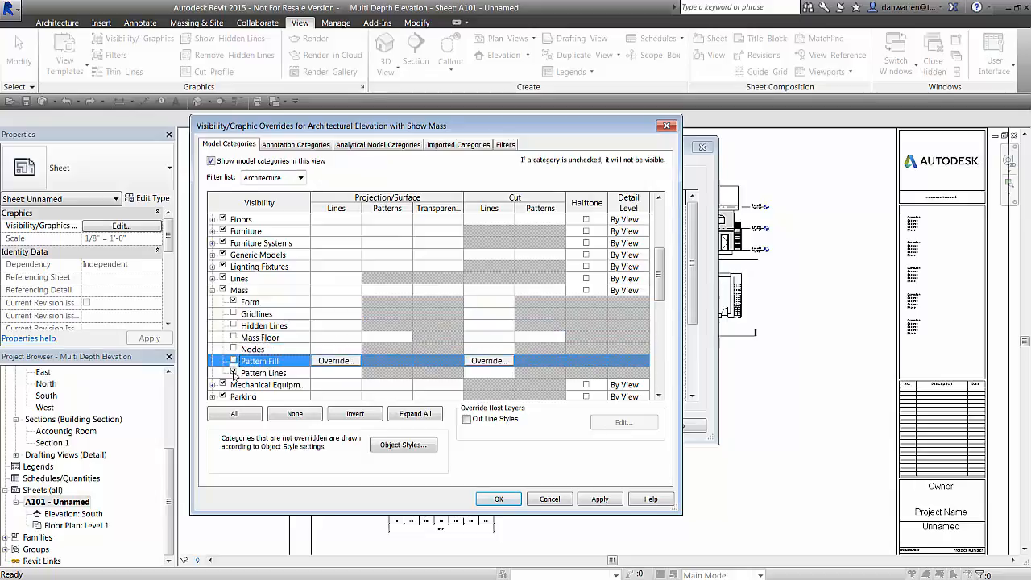
click(233, 373)
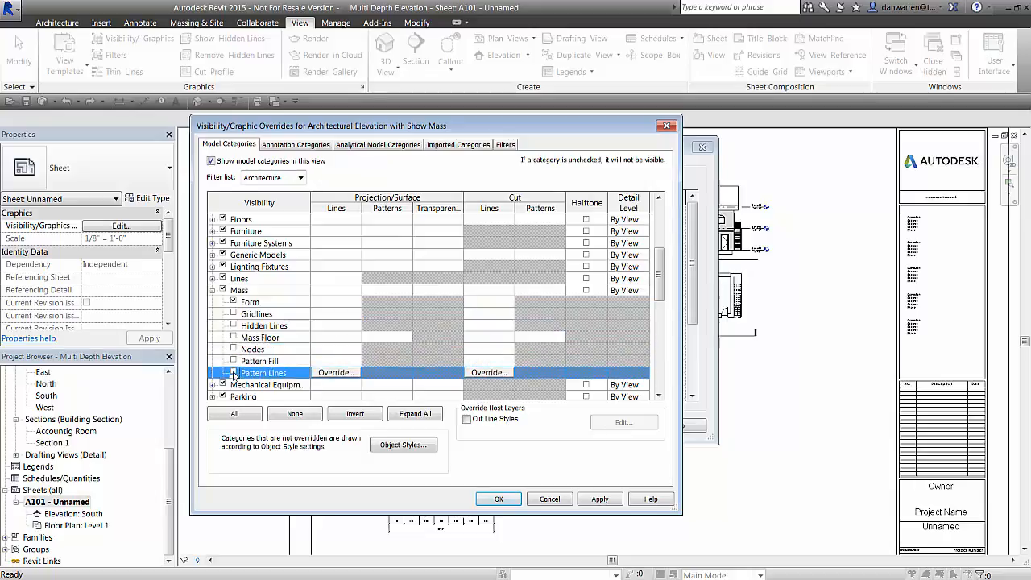
Step: Override the projection line color of the Mass category's Form subcategory to white
click(257, 303)
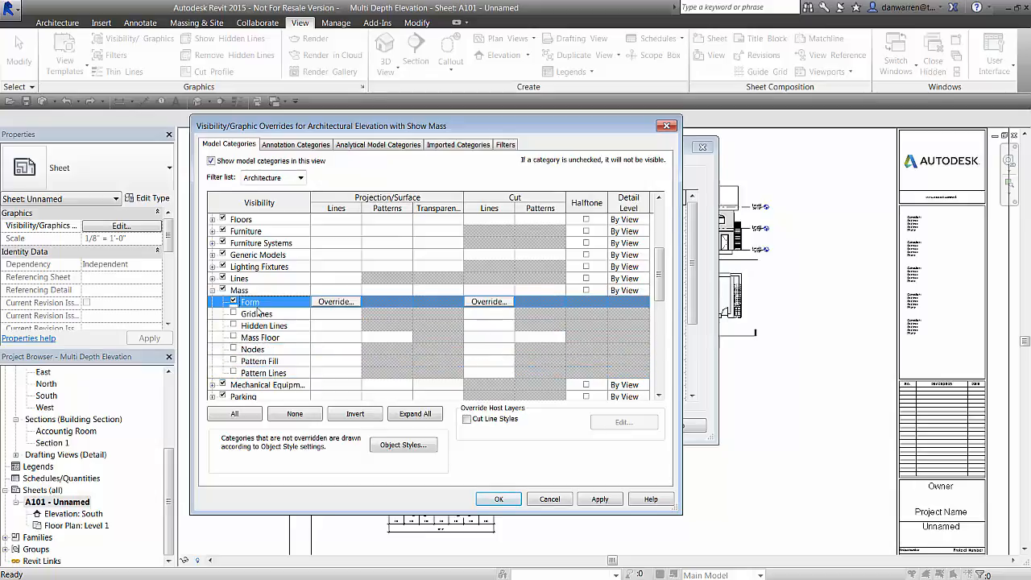
click(327, 302)
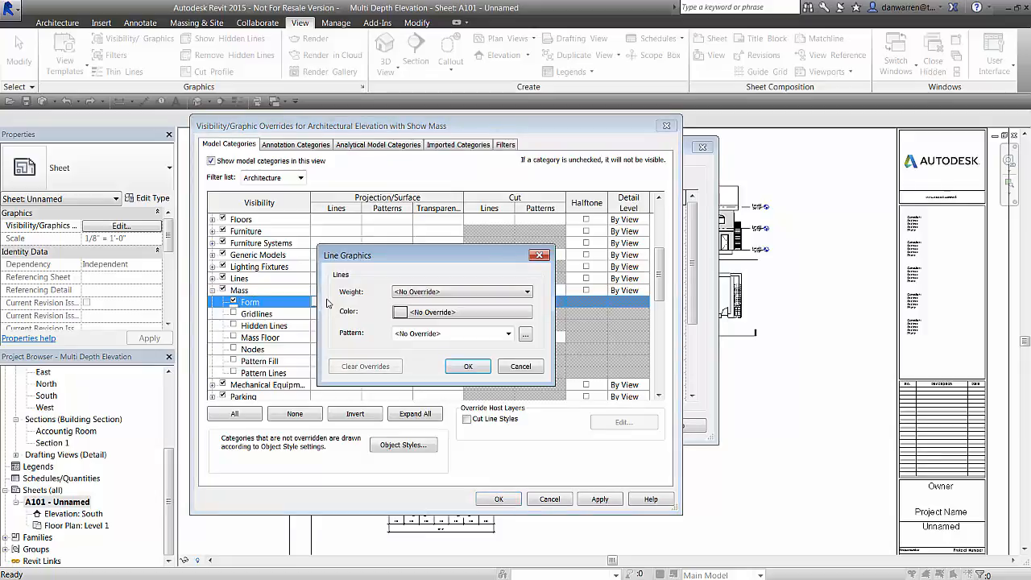
click(499, 313)
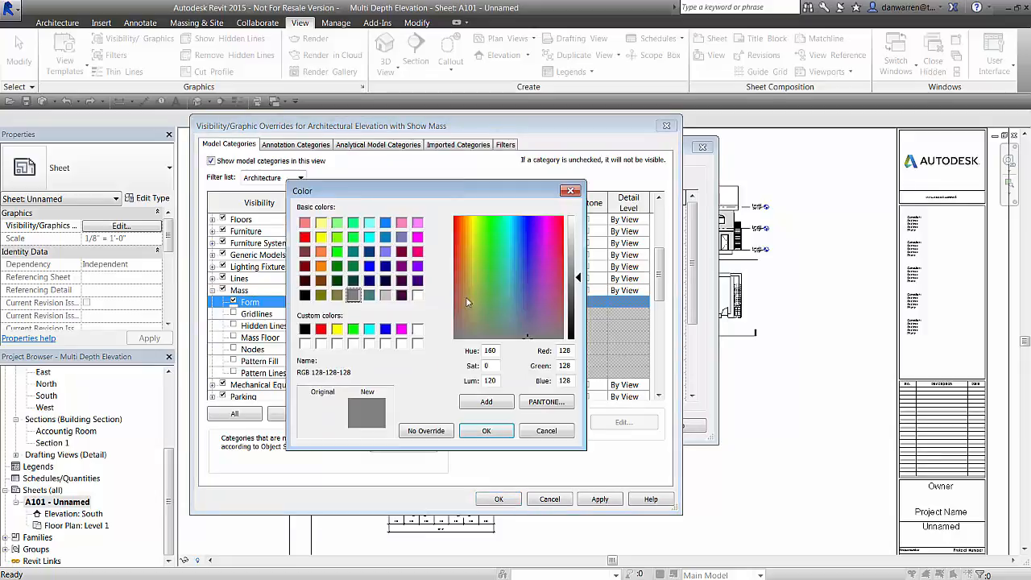
click(417, 296)
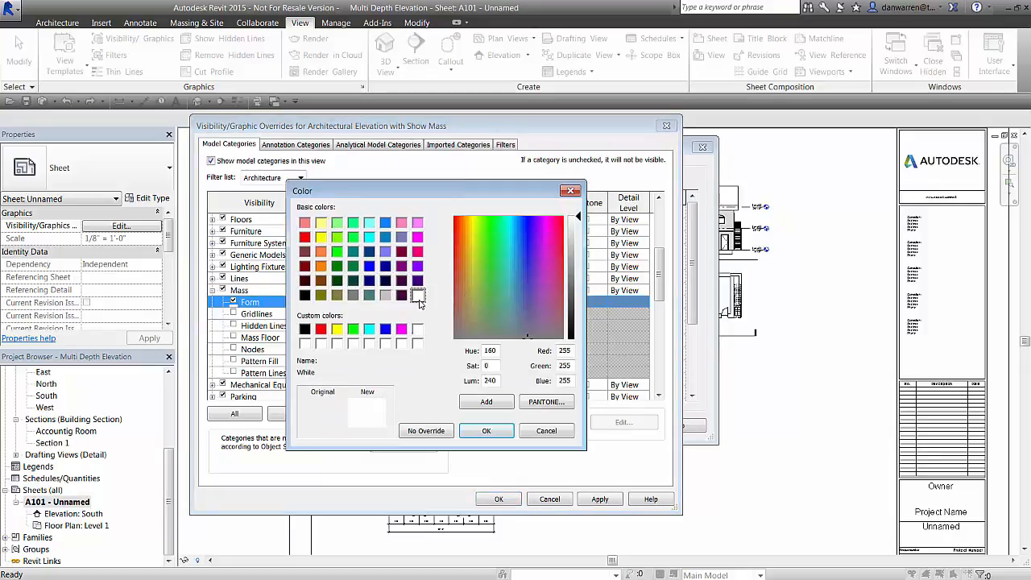
click(483, 430)
click(469, 367)
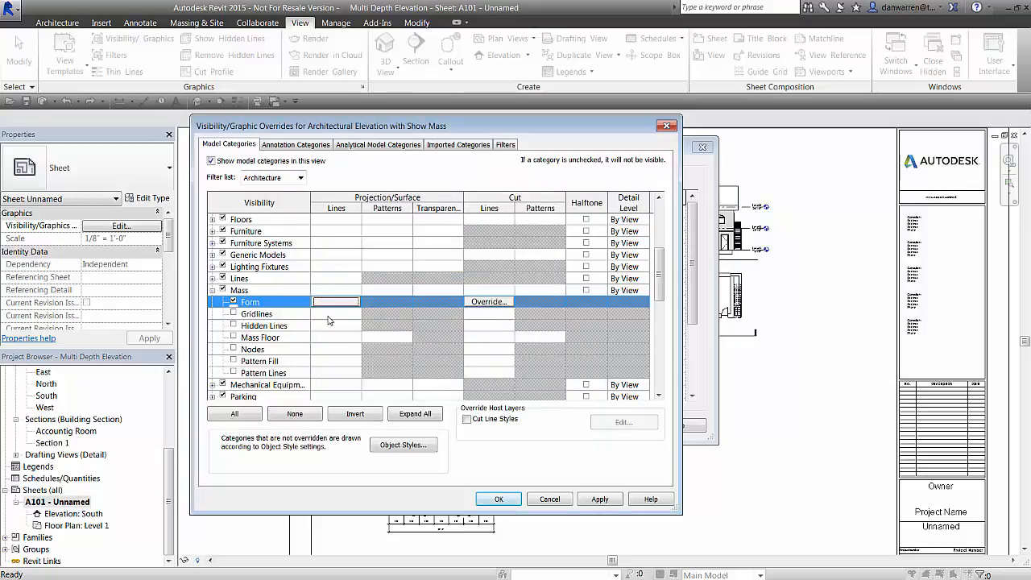
click(211, 290)
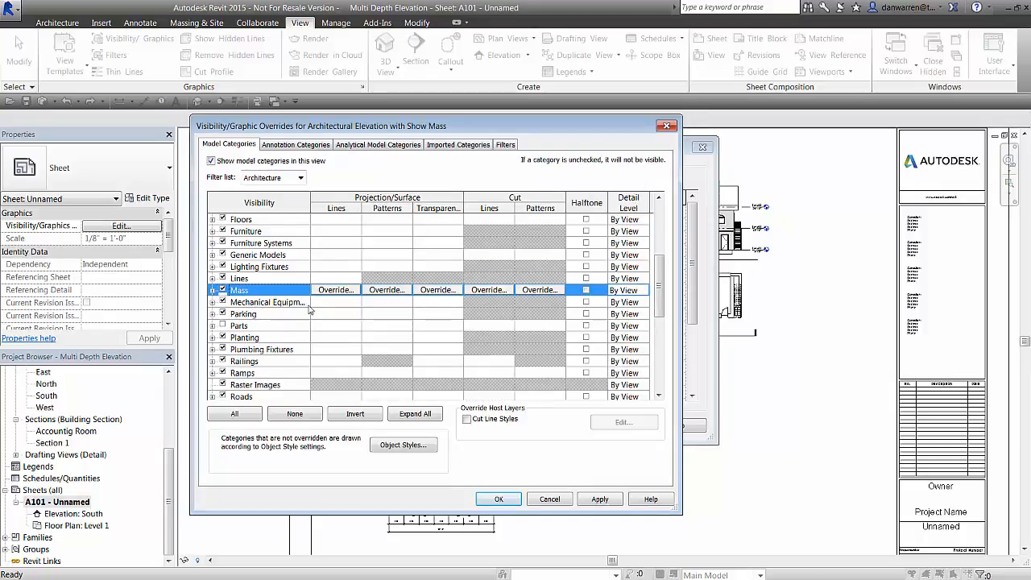
Step: Hide the Project Base Point and Survey Point under the Site category, and save the view template
scroll(312, 314, down, 2)
scroll(312, 313, down, 3)
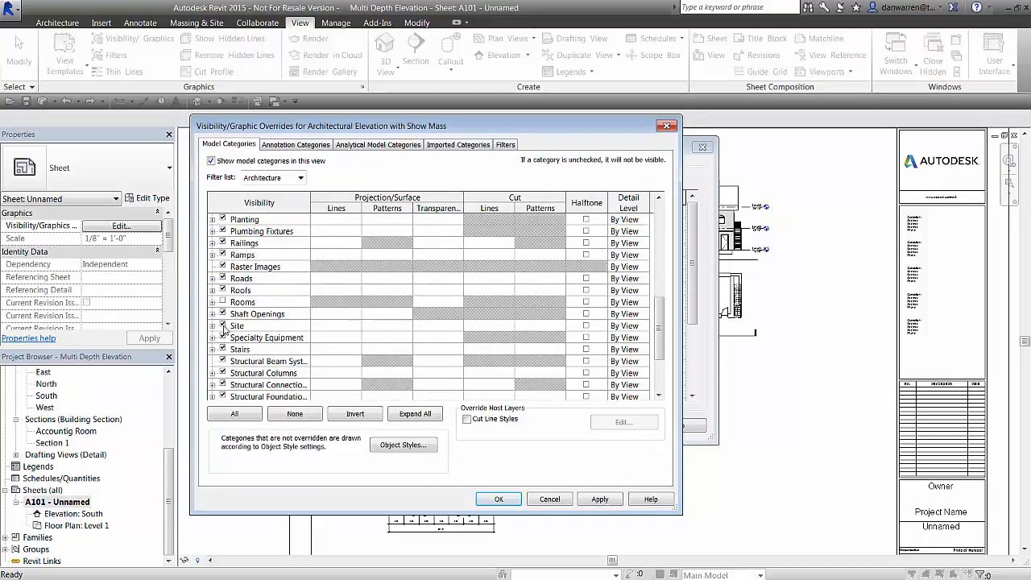
click(212, 325)
click(279, 337)
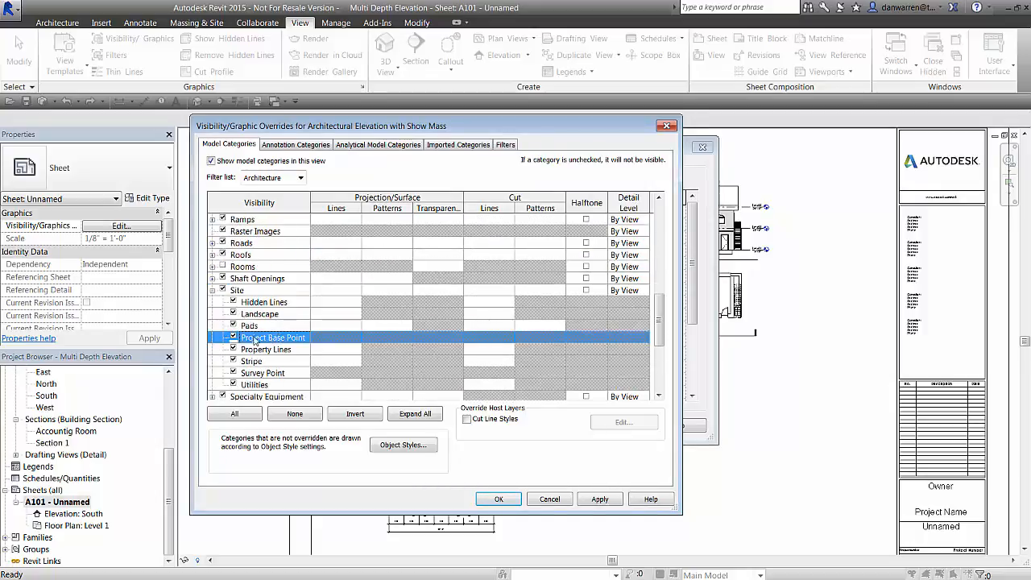
click(271, 376)
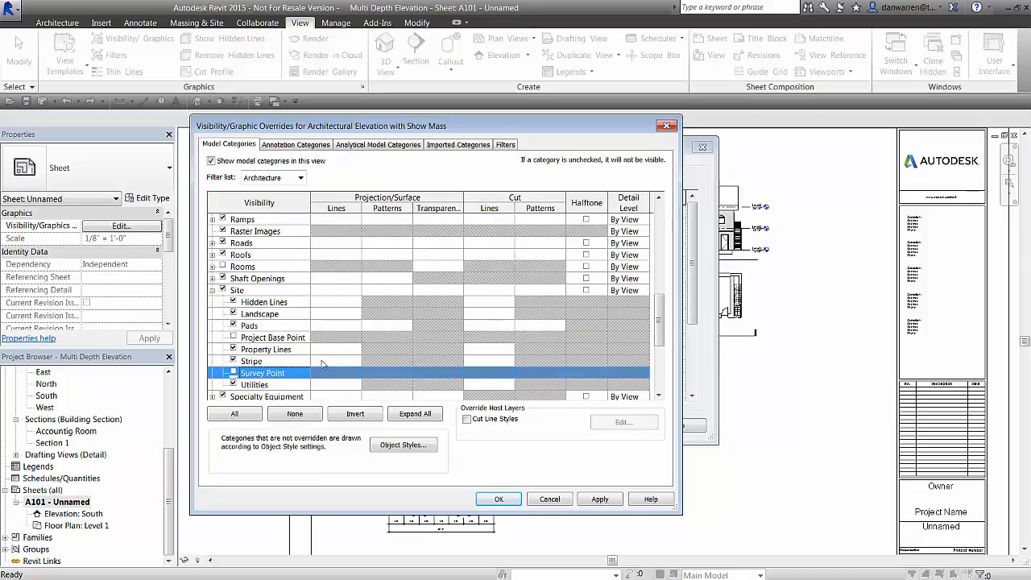
click(499, 498)
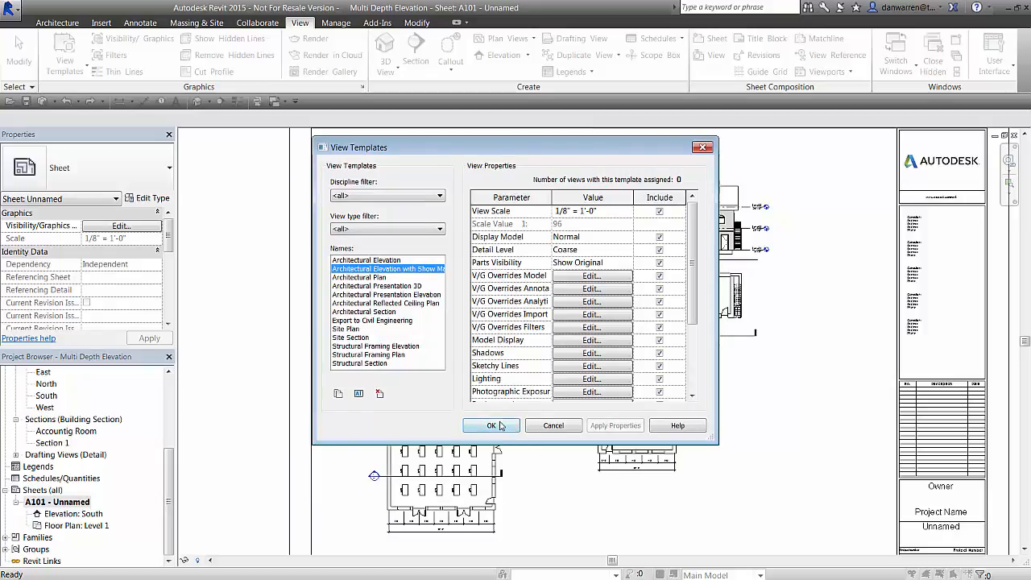
click(491, 425)
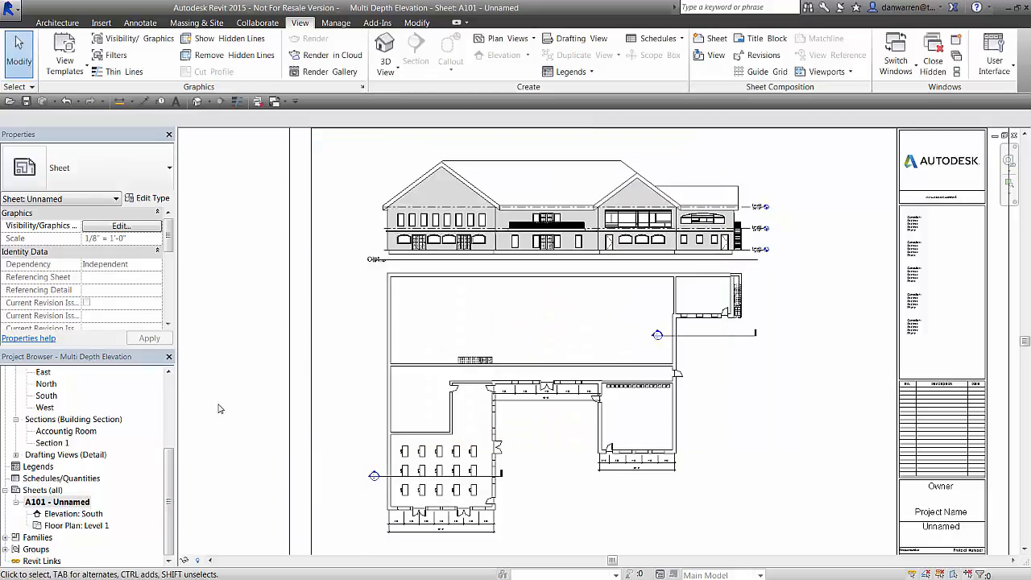
Step: Apply the "Architectural Elevation with Show Mass" template to the South elevation view
click(47, 396)
right_click(47, 395)
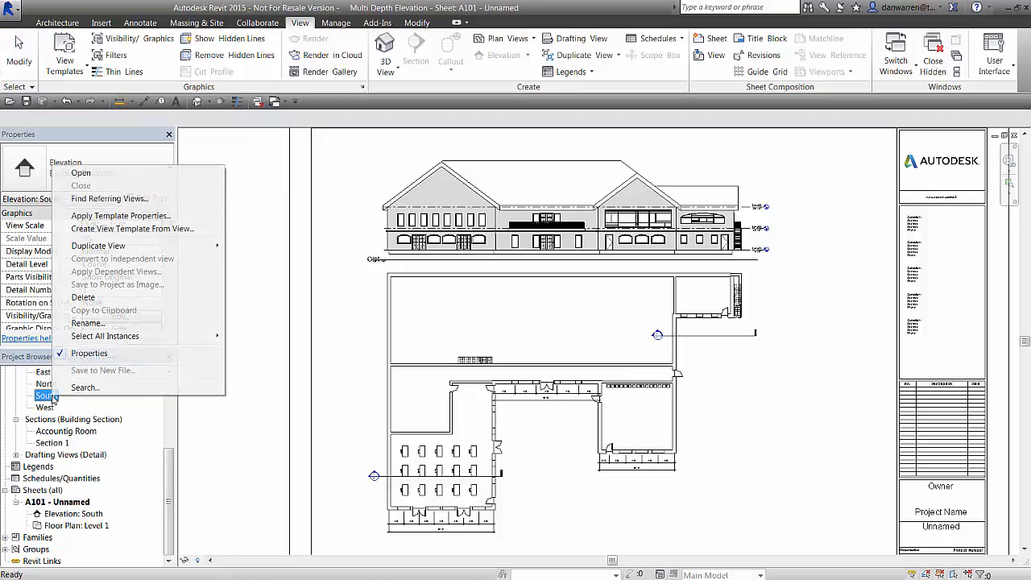
click(177, 216)
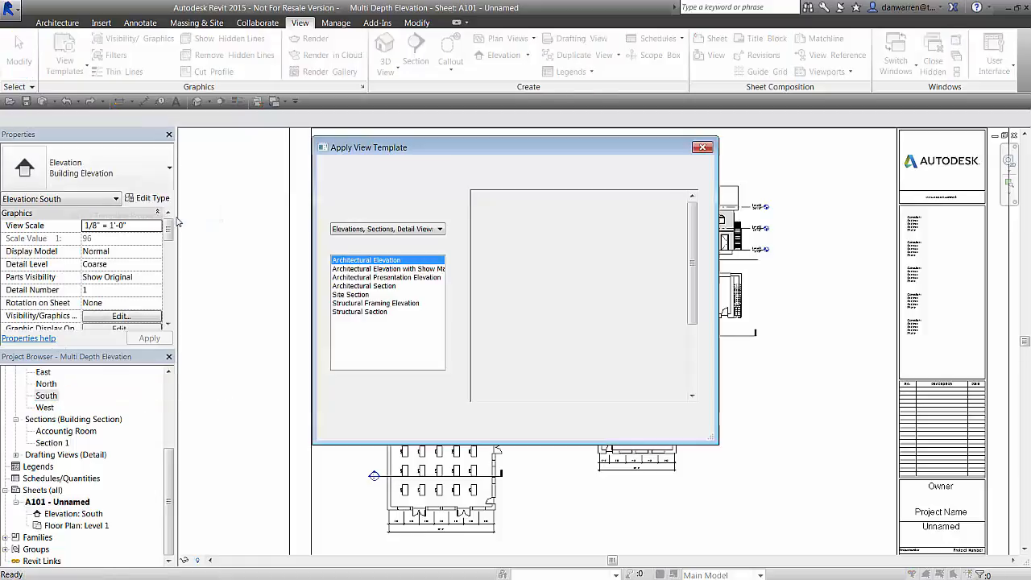
click(353, 269)
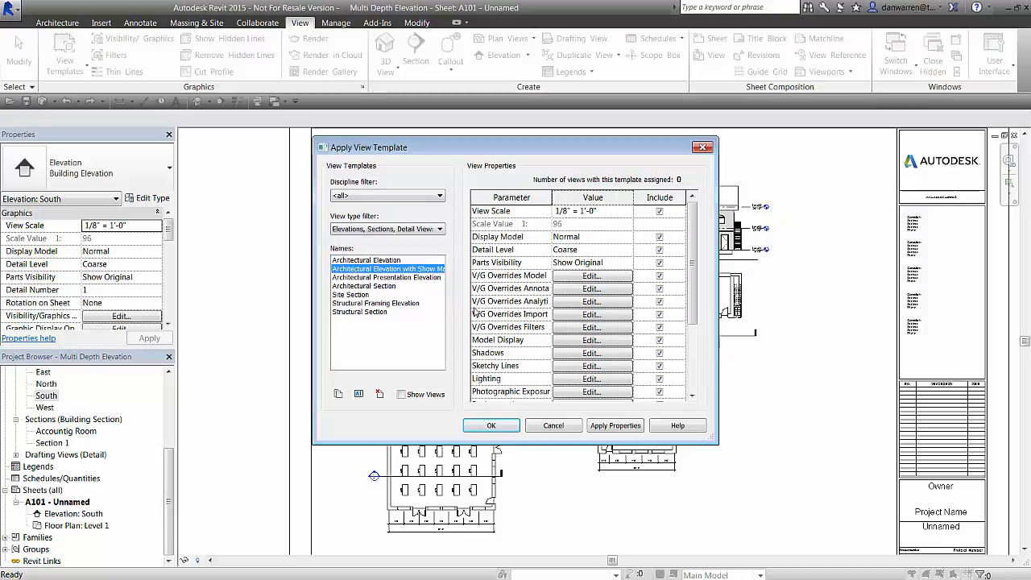
click(508, 425)
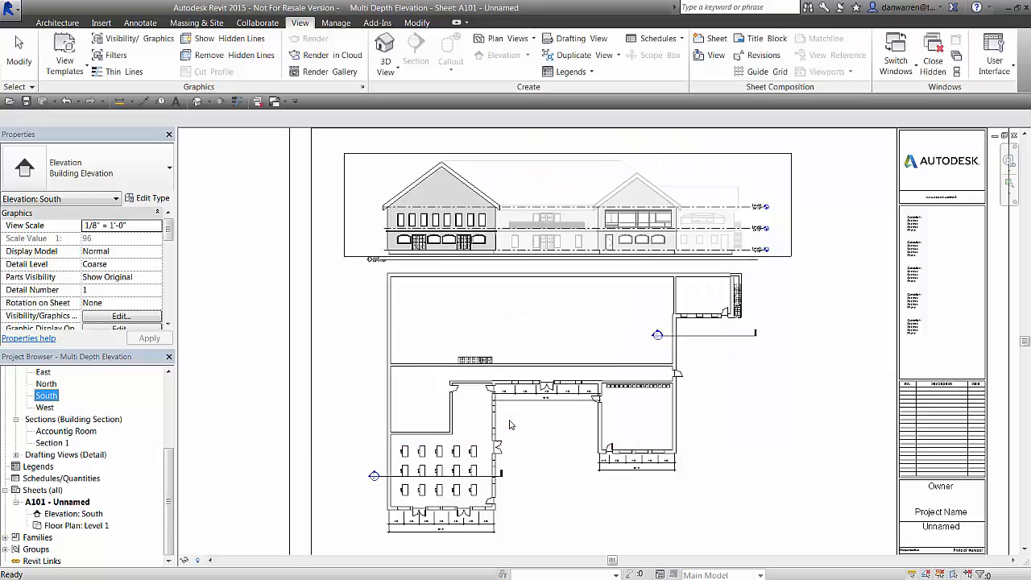
click(249, 360)
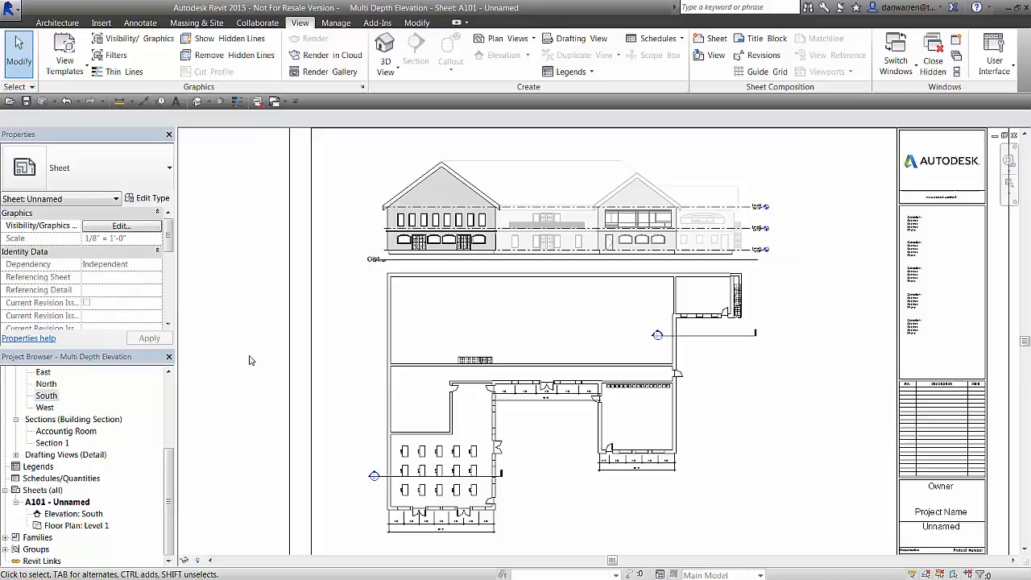